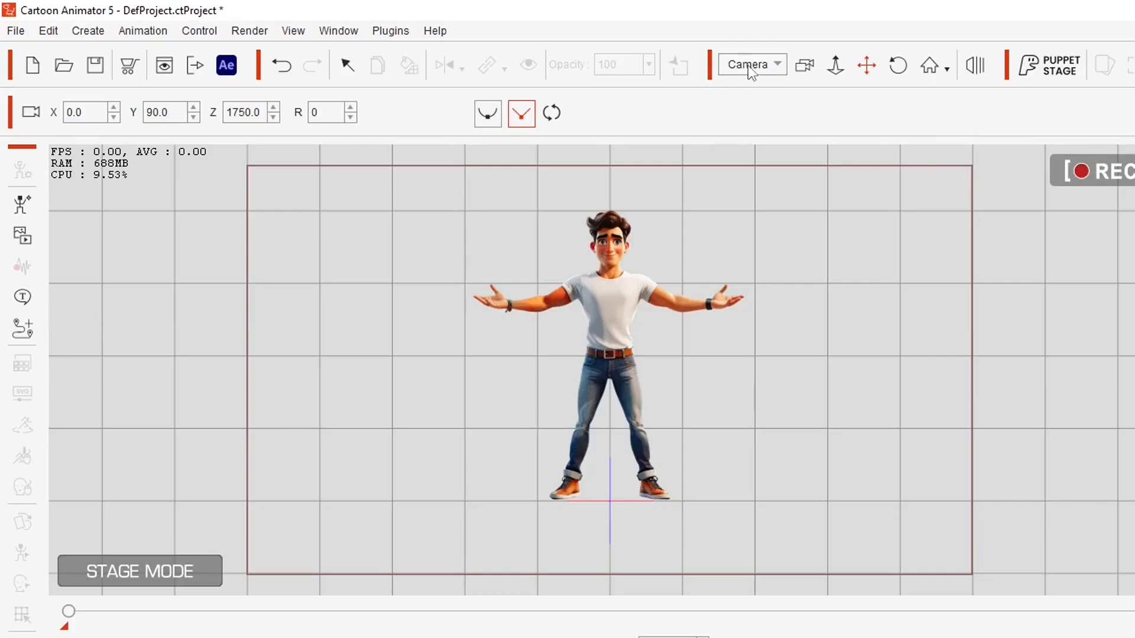
Zoom and pan the camera at frame 0 to a close-up of the character's head and shoulders, about X -0.8, Y 169.2, Z 457.5.
{"action": "left_click", "coordinate": [838, 65]}
{"action": "left_click_drag", "start_coordinate": [635, 422], "coordinate": [688, 118]}
{"action": "left_click_drag", "start_coordinate": [718, 466], "coordinate": [762, 153]}
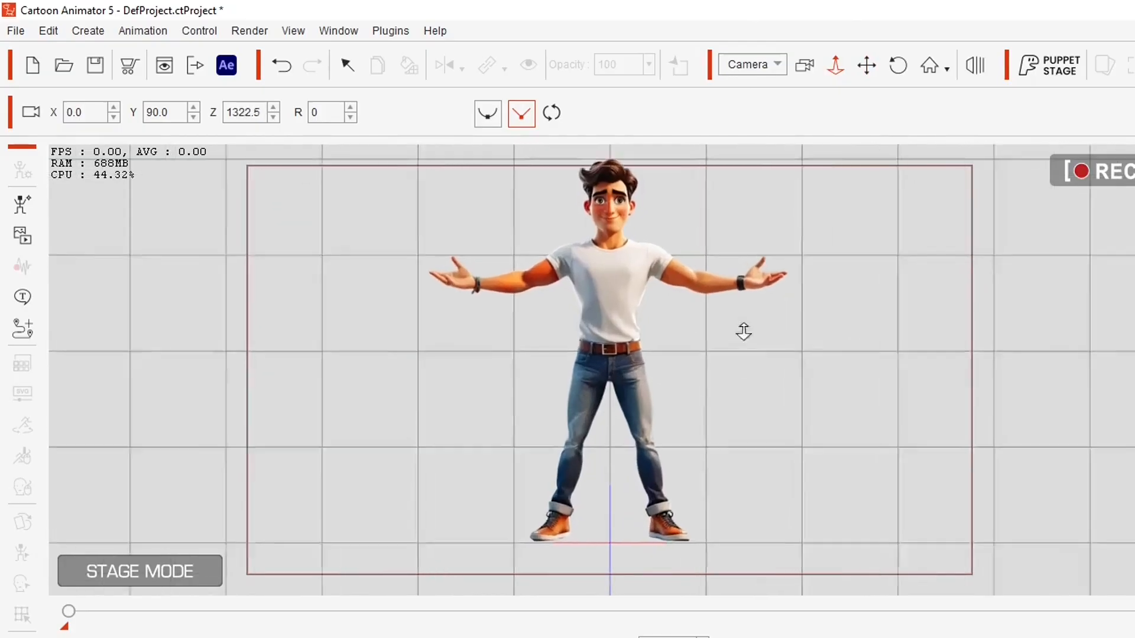
{"action": "left_click_drag", "start_coordinate": [779, 474], "coordinate": [802, 132]}
{"action": "left_click_drag", "start_coordinate": [734, 225], "coordinate": [717, 534]}
{"action": "left_click", "coordinate": [835, 64]}
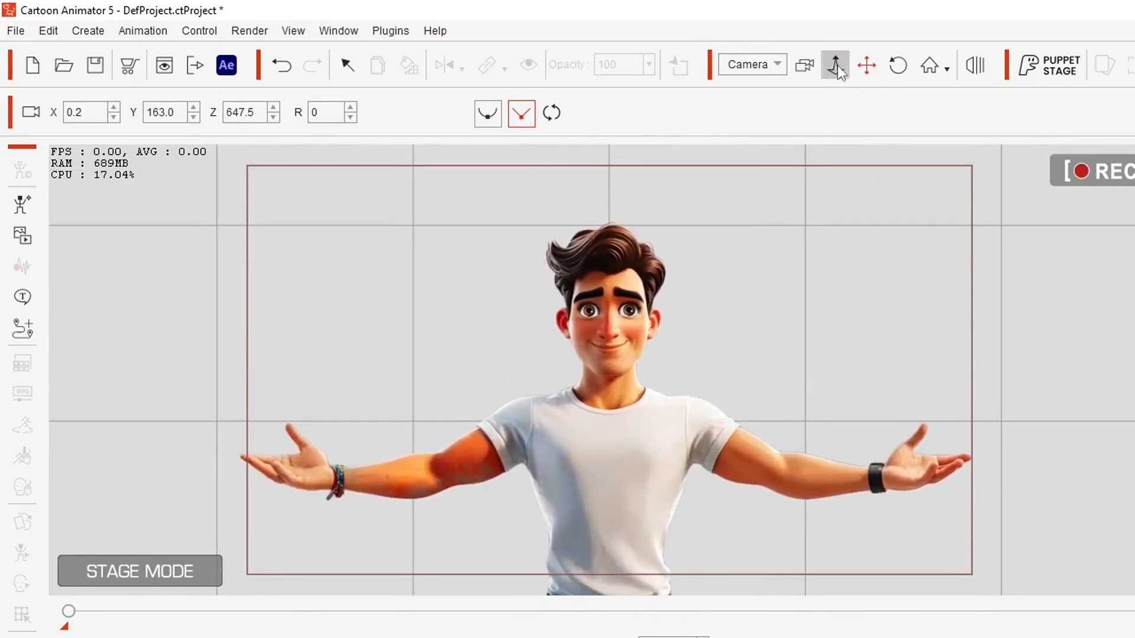
{"action": "left_click_drag", "start_coordinate": [718, 488], "coordinate": [817, 172]}
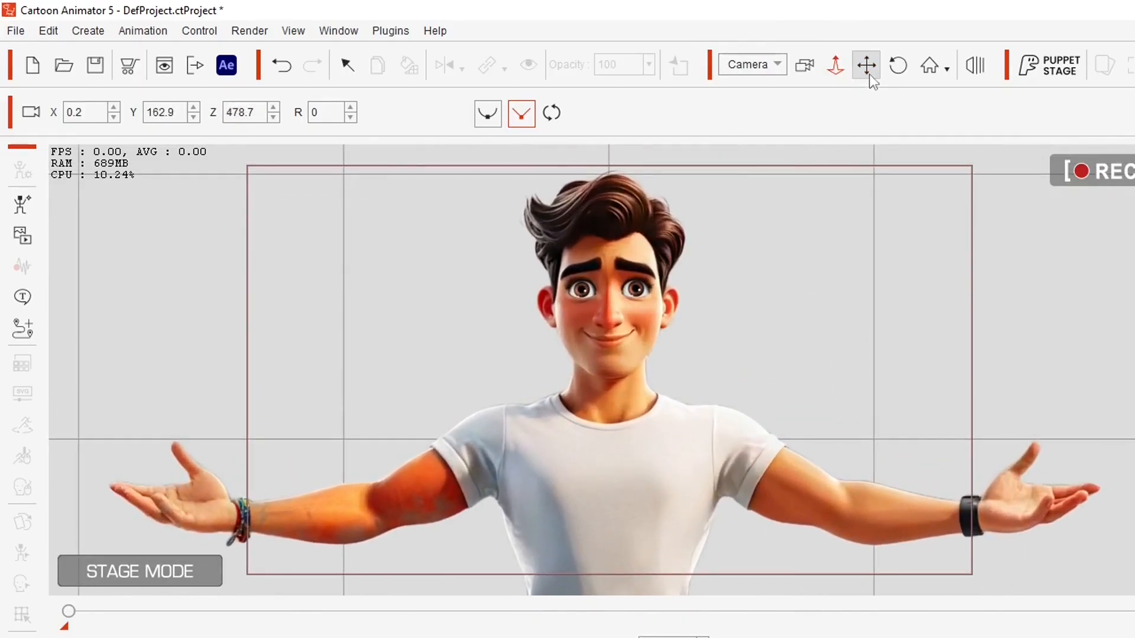
{"action": "left_click", "coordinate": [870, 75]}
{"action": "left_click_drag", "start_coordinate": [695, 259], "coordinate": [730, 339]}
{"action": "left_click", "coordinate": [835, 64]}
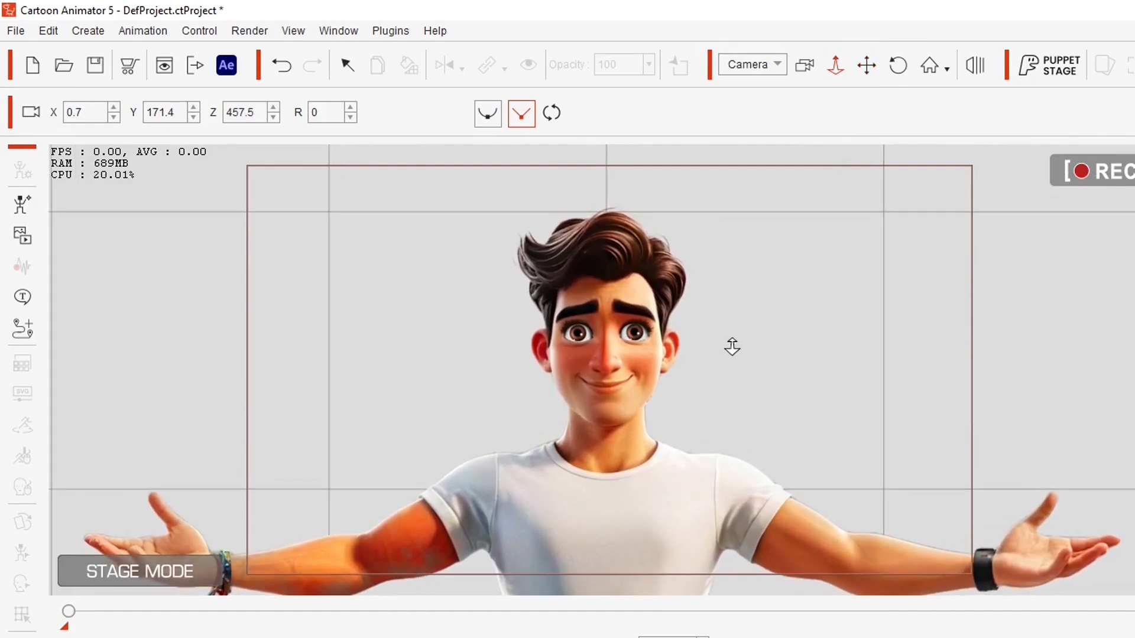
{"action": "key", "text": "x"}
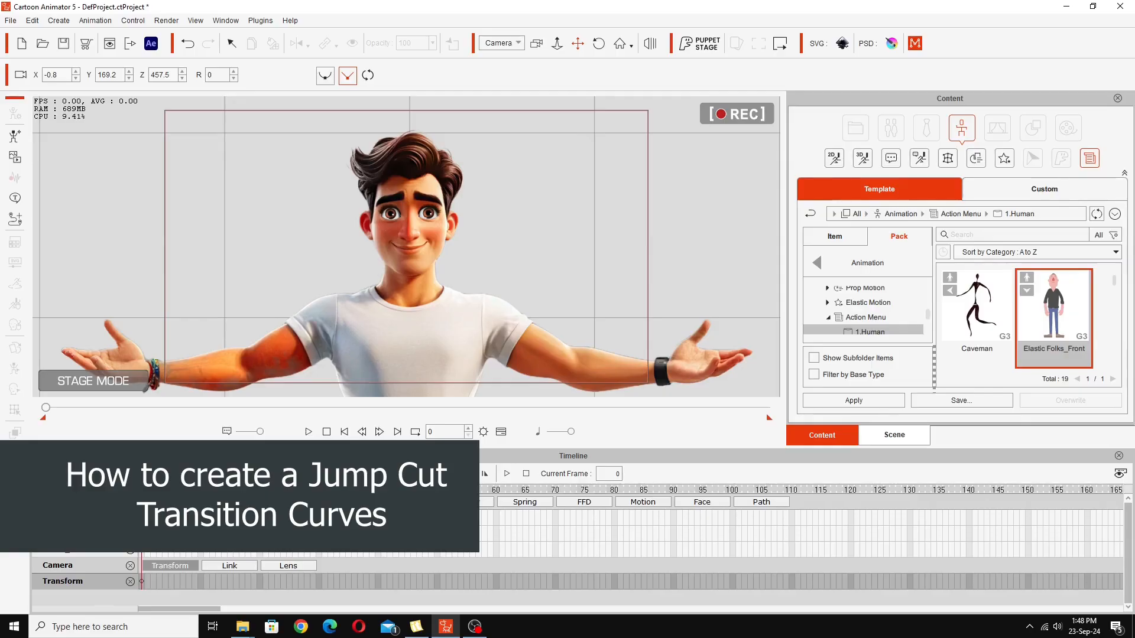
At frame 30, pull the camera back to about X 0.1, Y 153.4, Z 696.2 for a waist-up framing and preview the move.
{"action": "left_click_drag", "start_coordinate": [142, 491], "coordinate": [151, 491]}
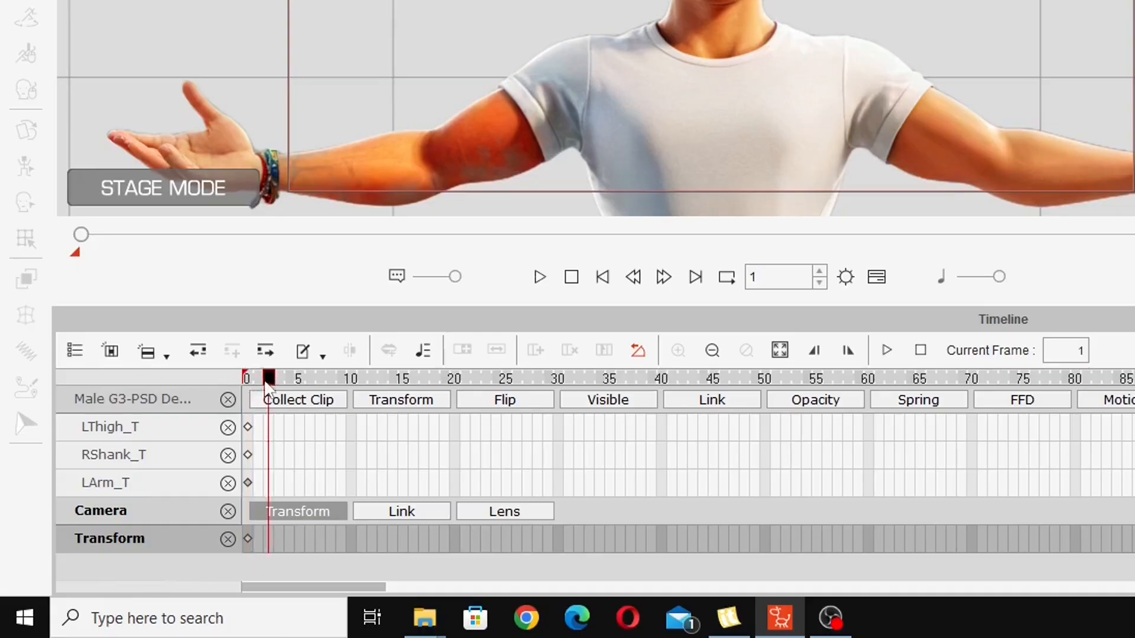
{"action": "left_click_drag", "start_coordinate": [266, 390], "coordinate": [563, 427]}
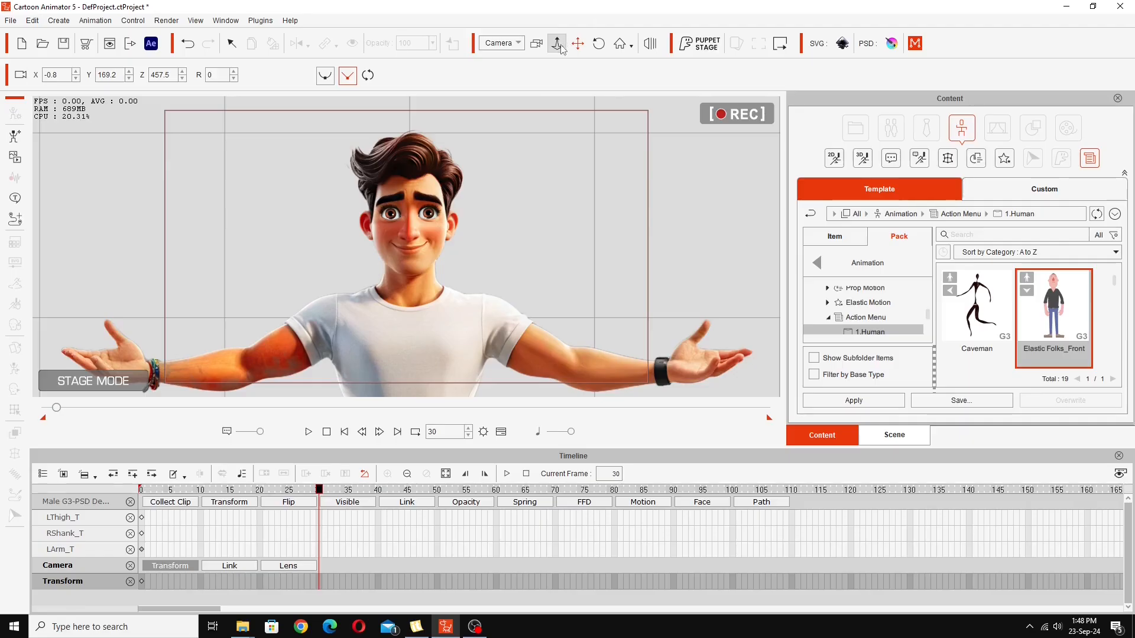
{"action": "left_click", "coordinate": [557, 43]}
{"action": "left_click_drag", "start_coordinate": [447, 233], "coordinate": [451, 347]}
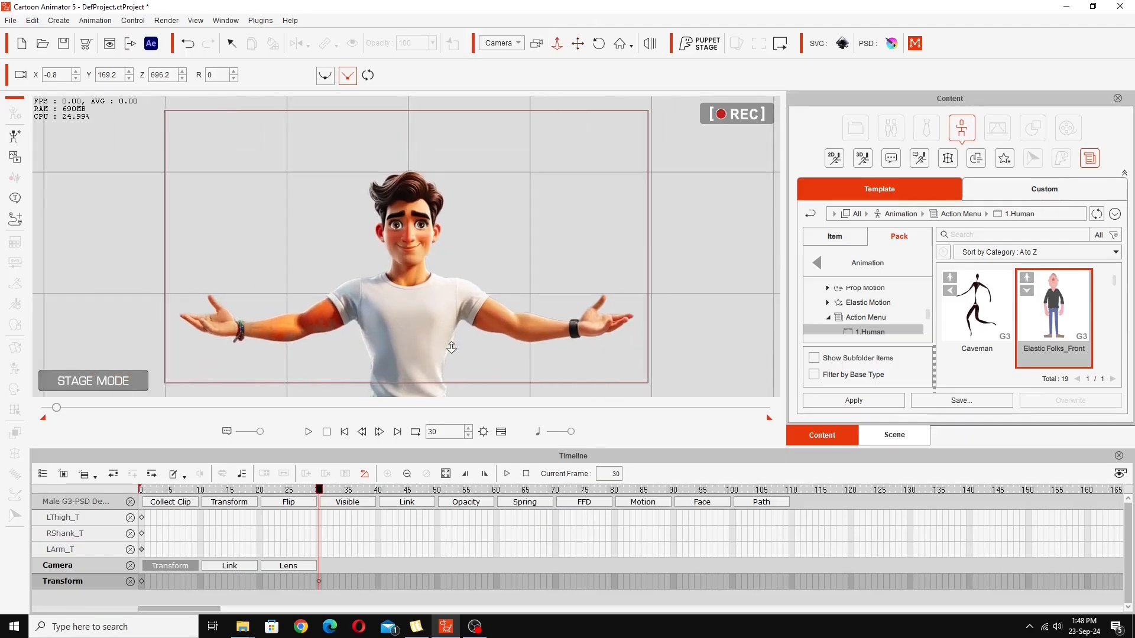
{"action": "left_click", "coordinate": [577, 43]}
{"action": "left_click_drag", "start_coordinate": [421, 247], "coordinate": [418, 207]}
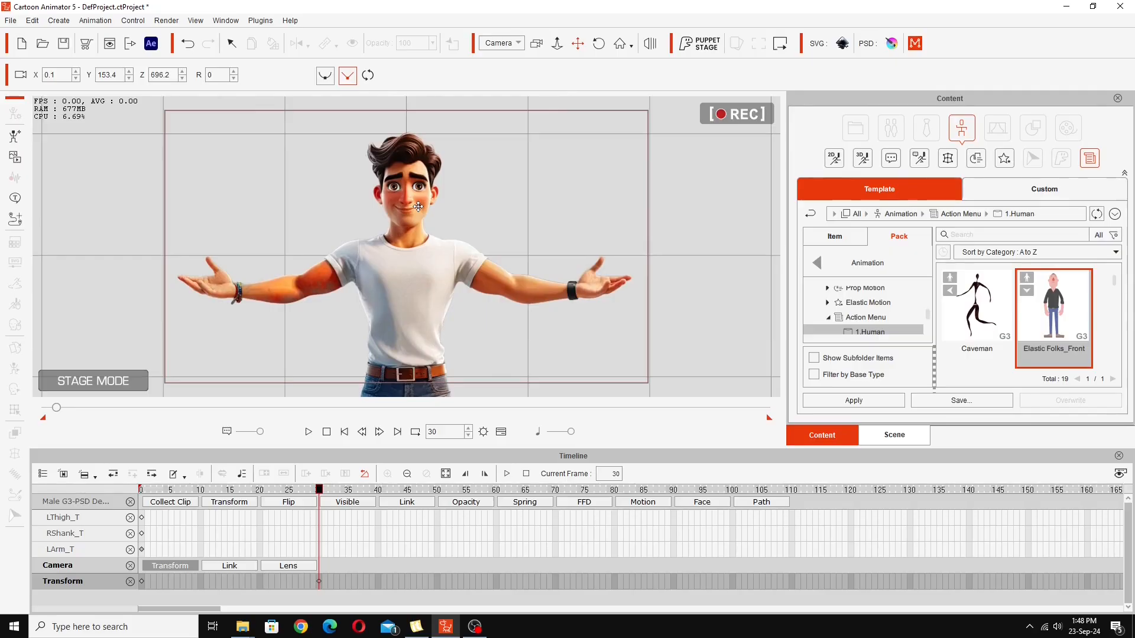
{"action": "key", "text": "space"}
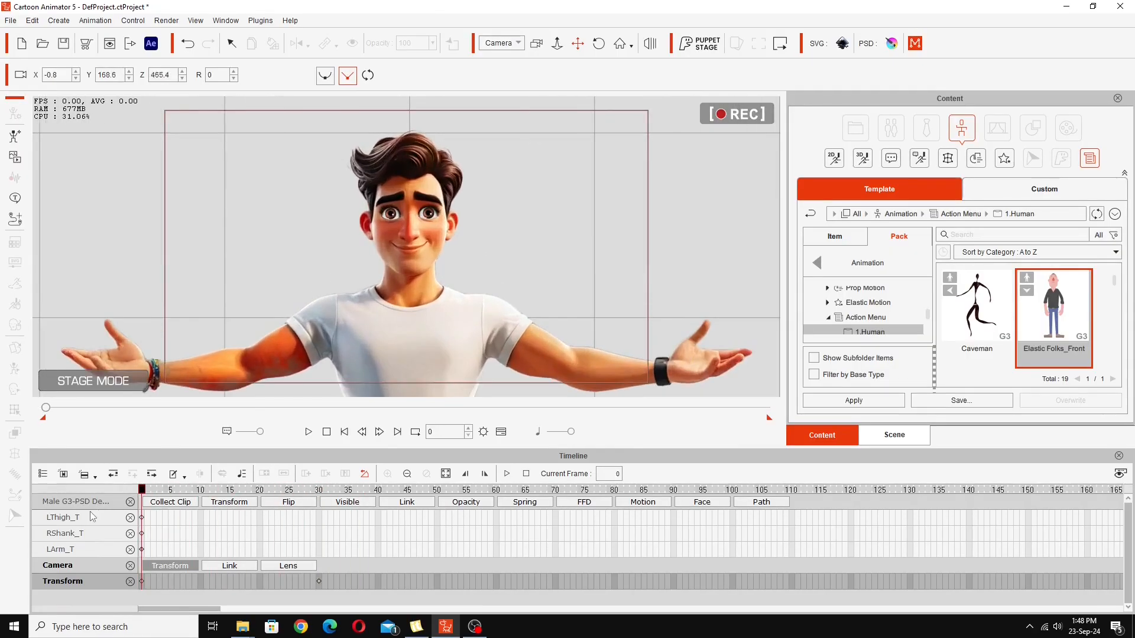
{"action": "key", "text": "space"}
Set the transition curve of the camera's Transform keyframe at frame 30 to Step and scrub the timeline to check the cut.
{"action": "left_click", "coordinate": [319, 582]}
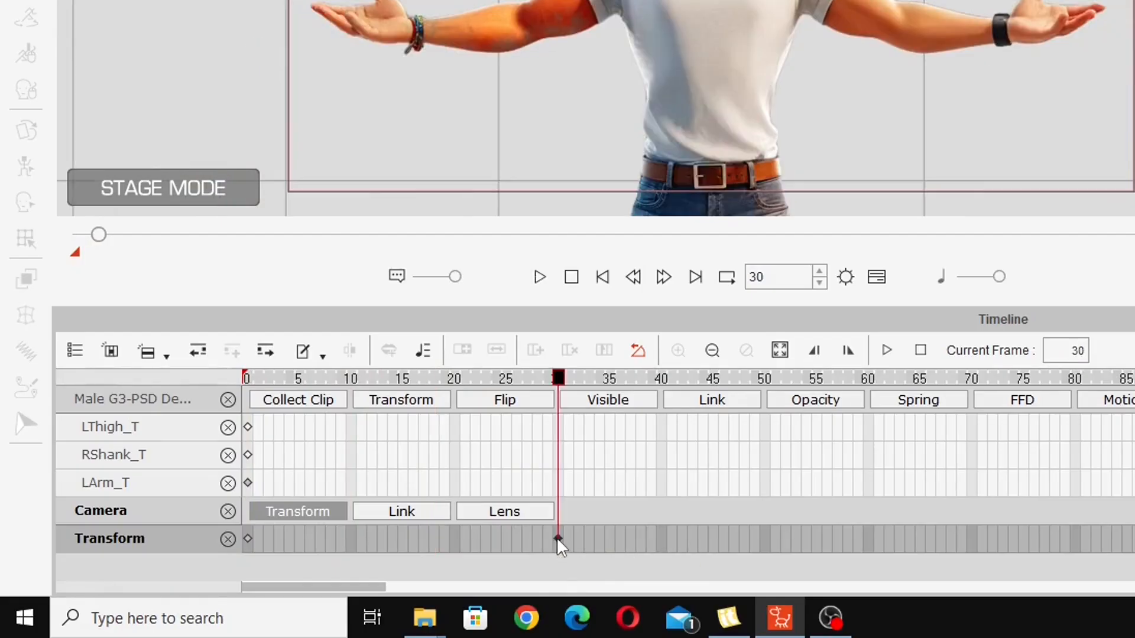
{"action": "right_click", "coordinate": [557, 537]}
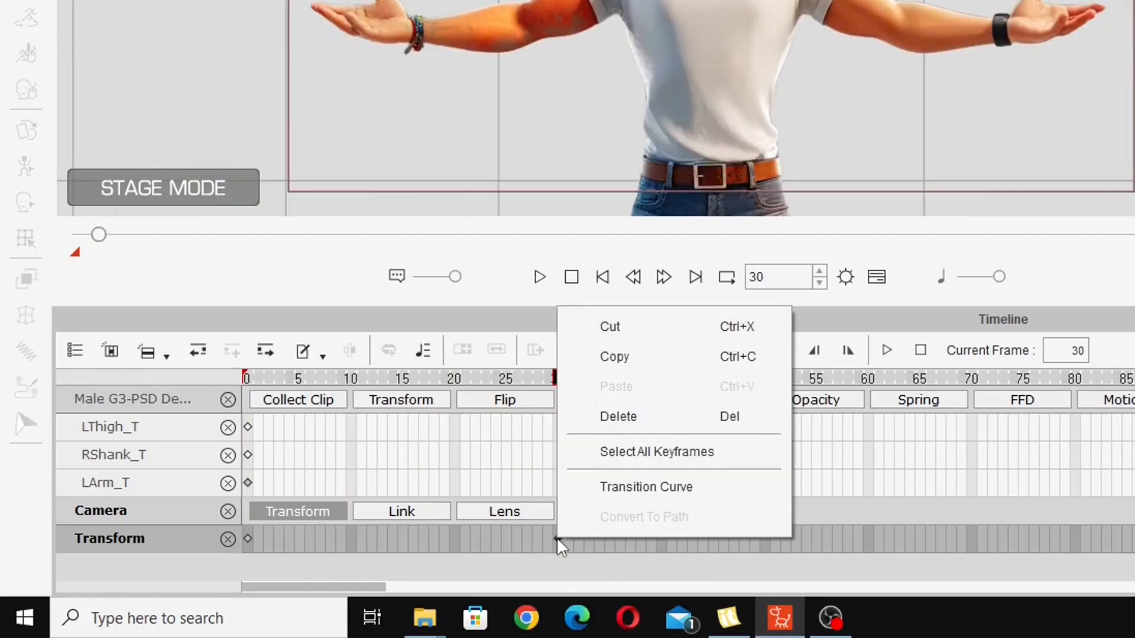
{"action": "left_click", "coordinate": [679, 488]}
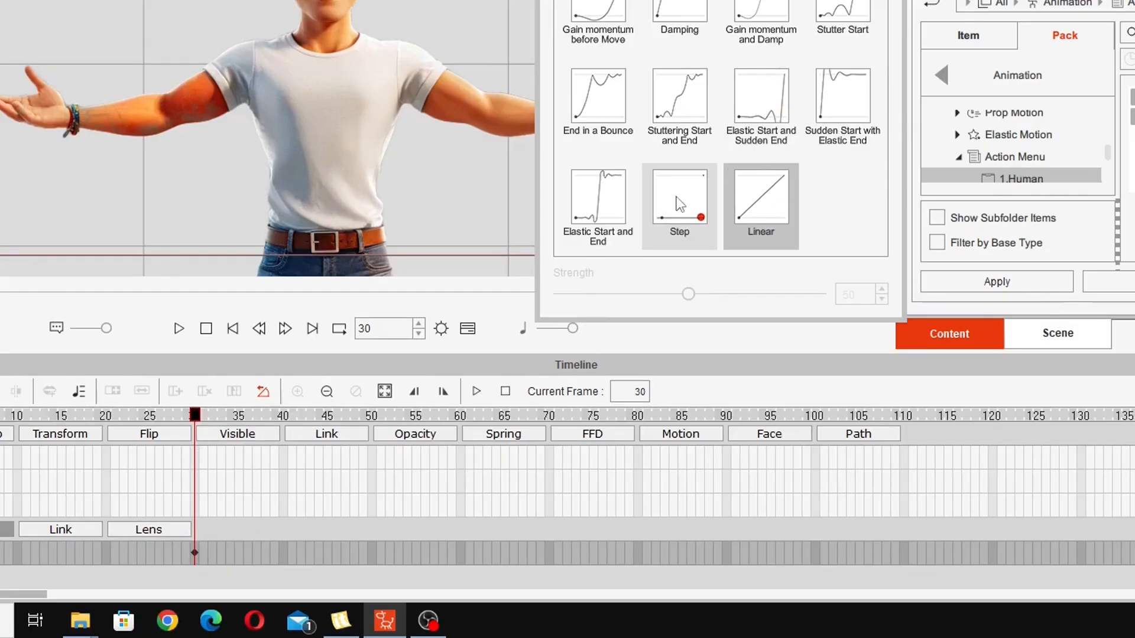
{"action": "left_click", "coordinate": [680, 204]}
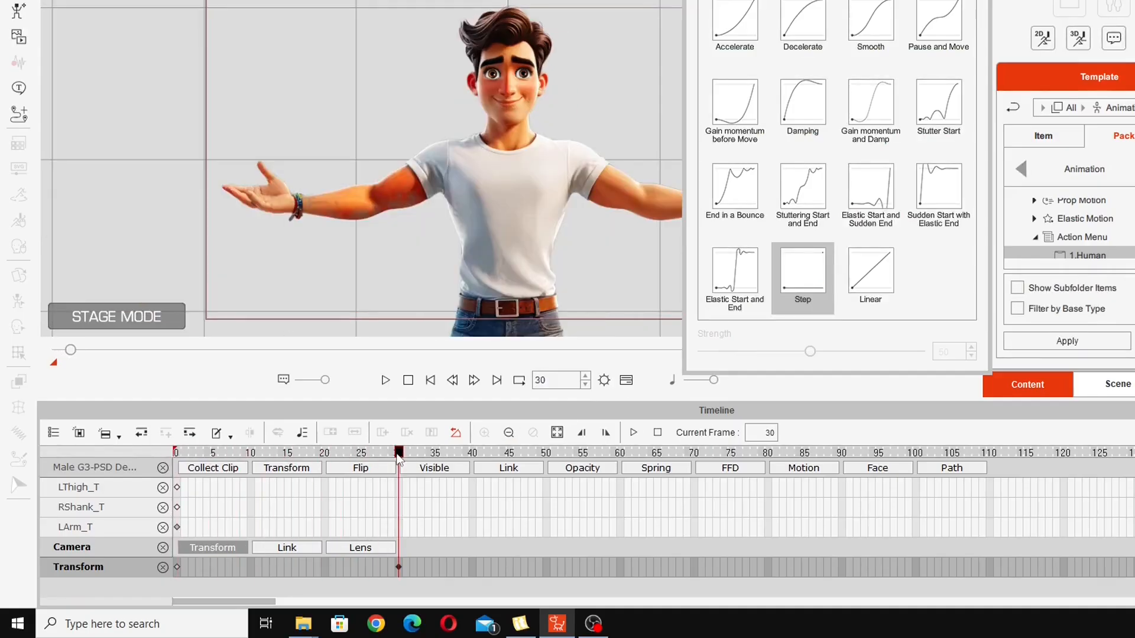
{"action": "left_click_drag", "start_coordinate": [395, 452], "coordinate": [764, 519]}
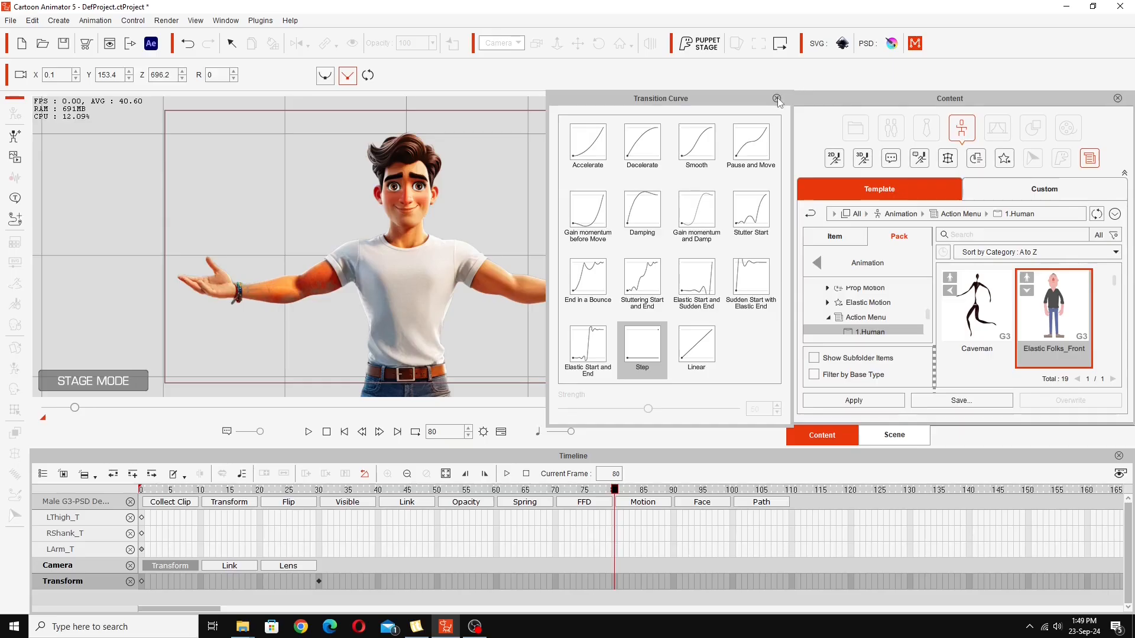
{"action": "left_click", "coordinate": [777, 99]}
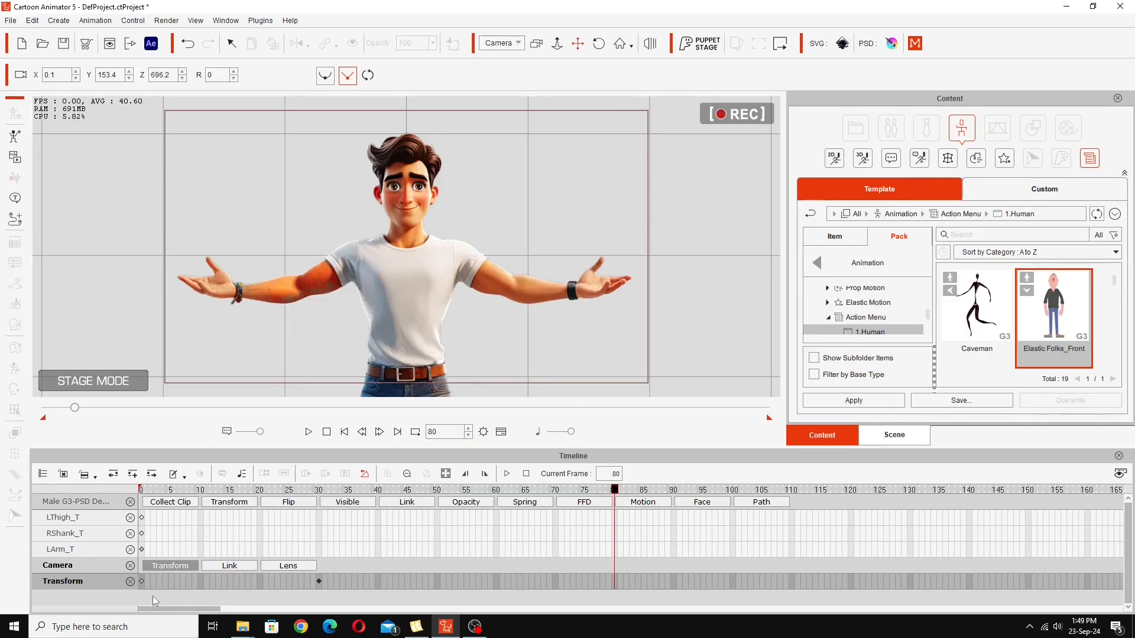
Copy the camera's Transform keyframe from frame 0 and paste it at frame 70.
{"action": "left_click", "coordinate": [142, 581]}
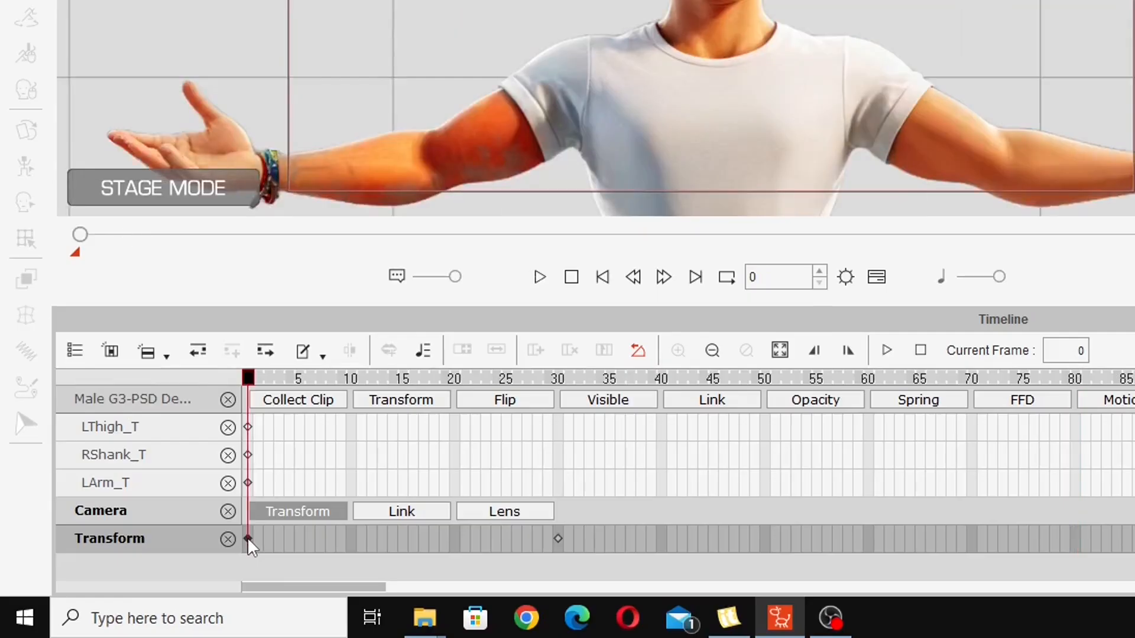
{"action": "right_click", "coordinate": [247, 537]}
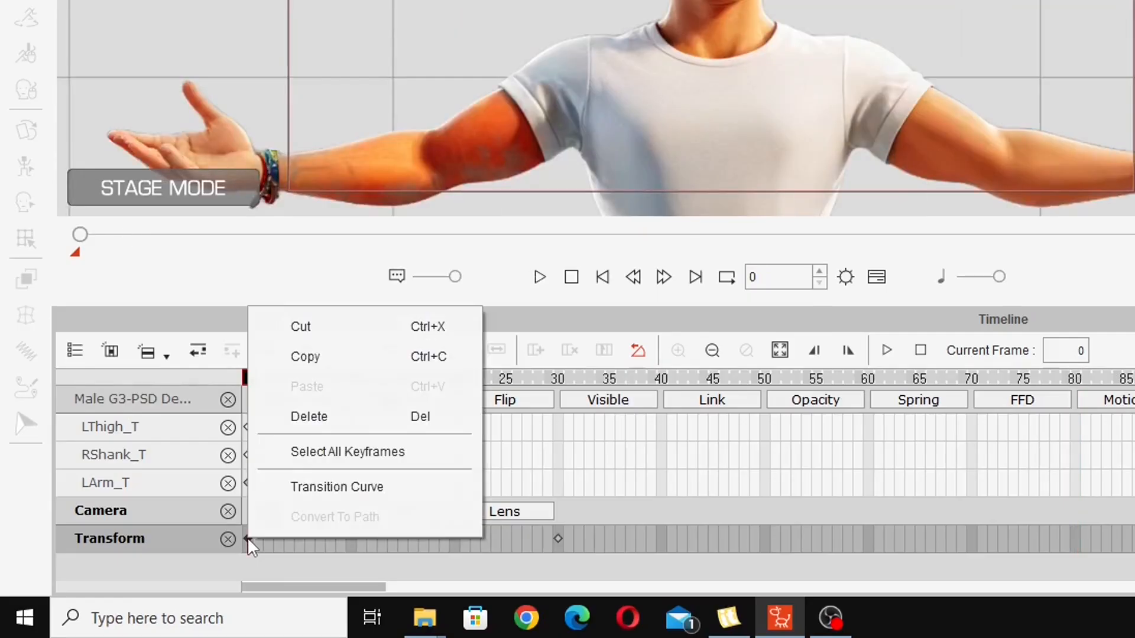
{"action": "left_click", "coordinate": [307, 357]}
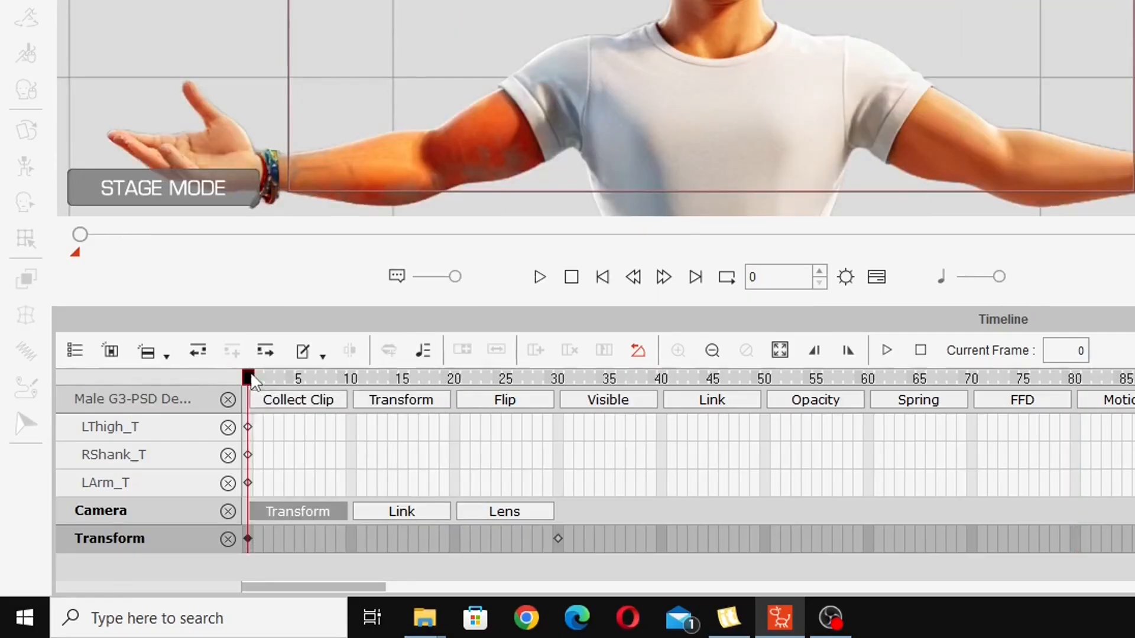
{"action": "left_click_drag", "start_coordinate": [251, 387], "coordinate": [969, 397]}
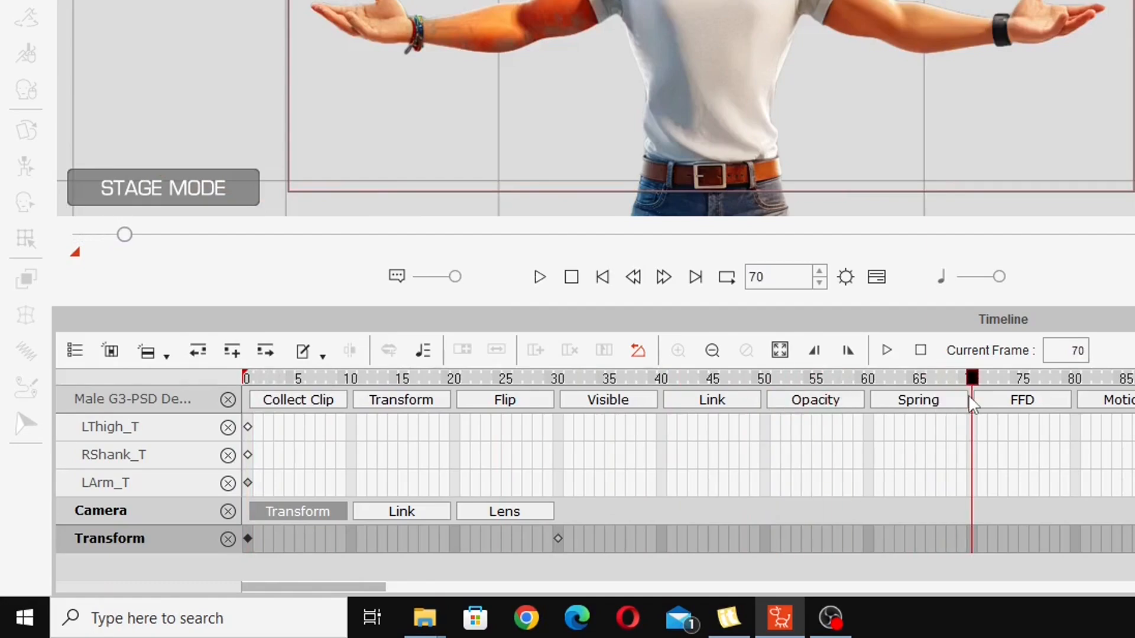
{"action": "right_click", "coordinate": [973, 535]}
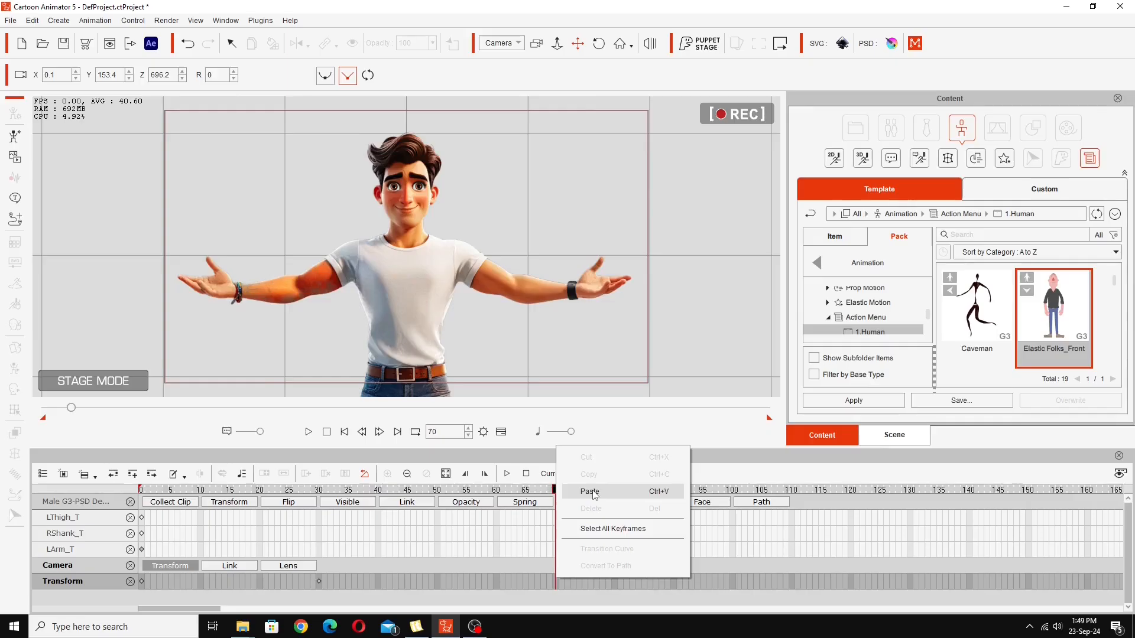
{"action": "left_click", "coordinate": [1040, 385]}
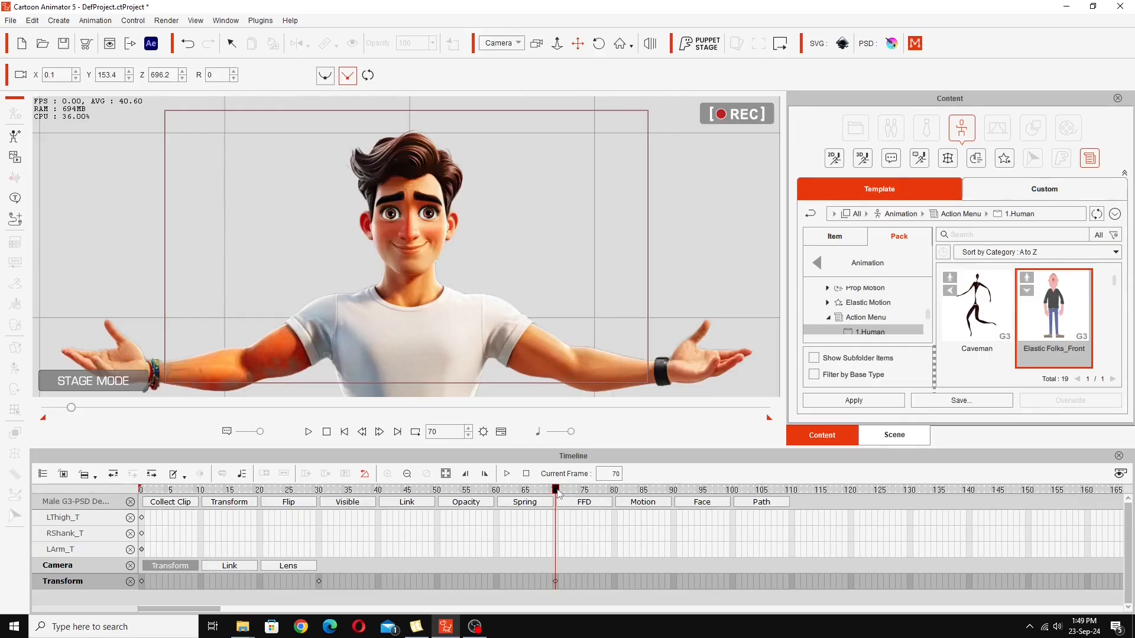
{"action": "left_click_drag", "start_coordinate": [557, 494], "coordinate": [554, 518]}
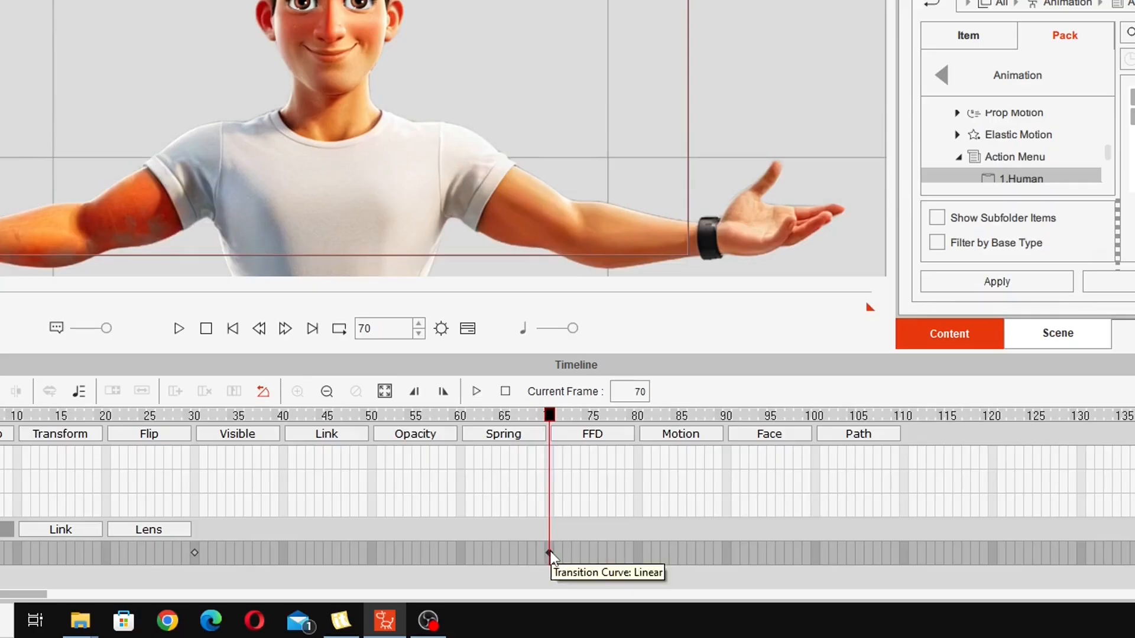
Set the transition curve of the camera keyframe at frame 70 to Step and scrub across that frame to check the jump cut.
{"action": "right_click", "coordinate": [549, 552]}
{"action": "left_click", "coordinate": [625, 508]}
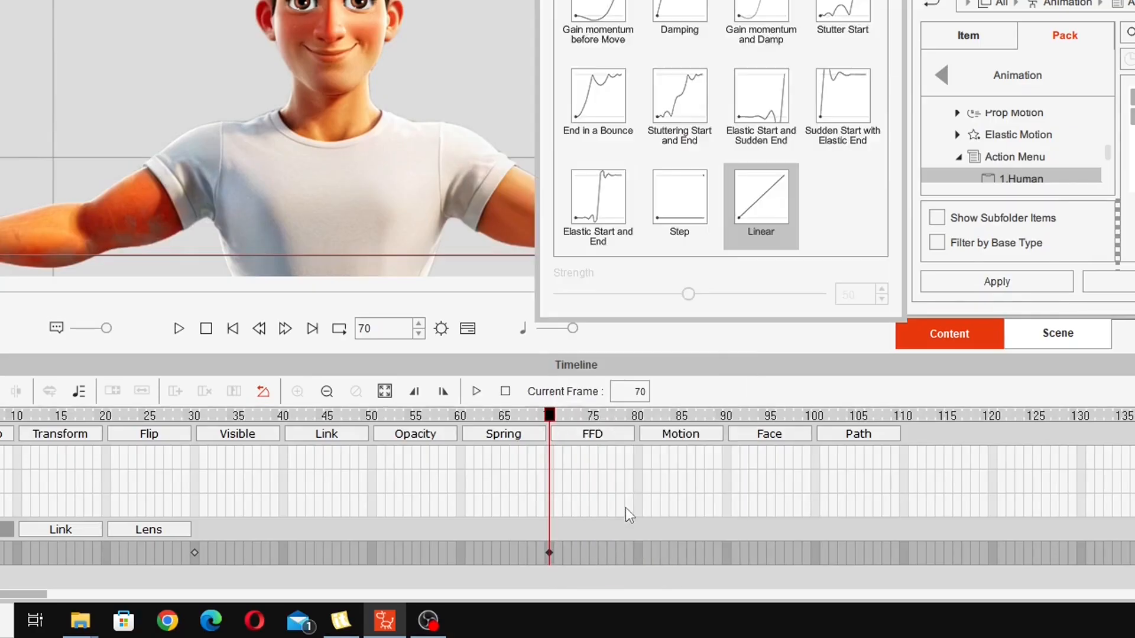
{"action": "left_click", "coordinate": [674, 251]}
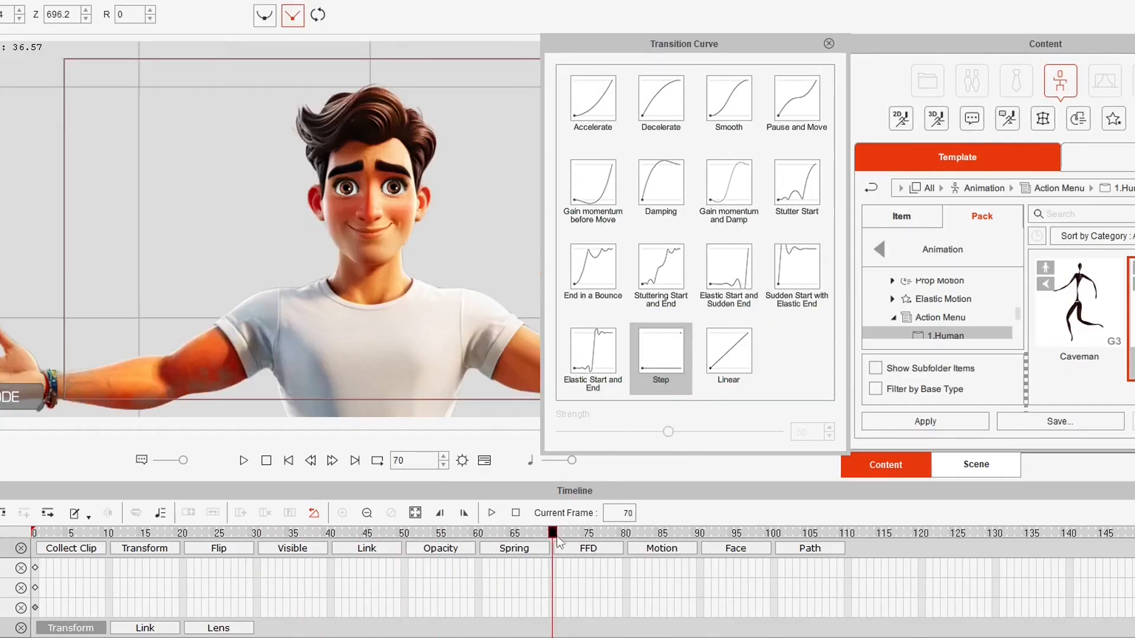
{"action": "left_click_drag", "start_coordinate": [553, 535], "coordinate": [515, 546]}
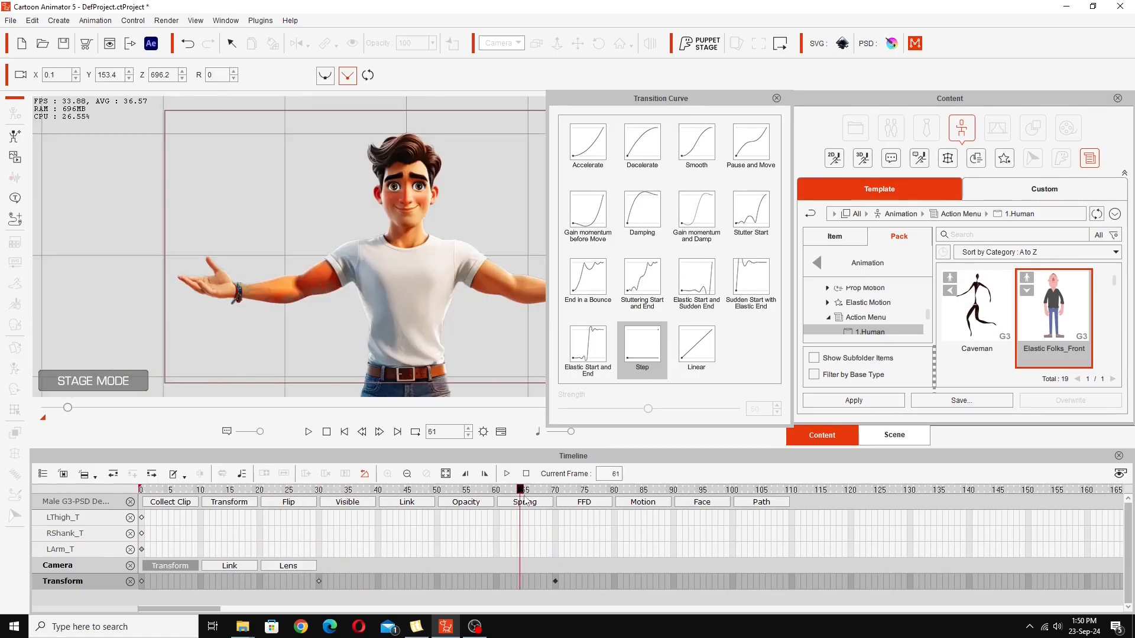
{"action": "left_click_drag", "start_coordinate": [524, 499], "coordinate": [582, 499]}
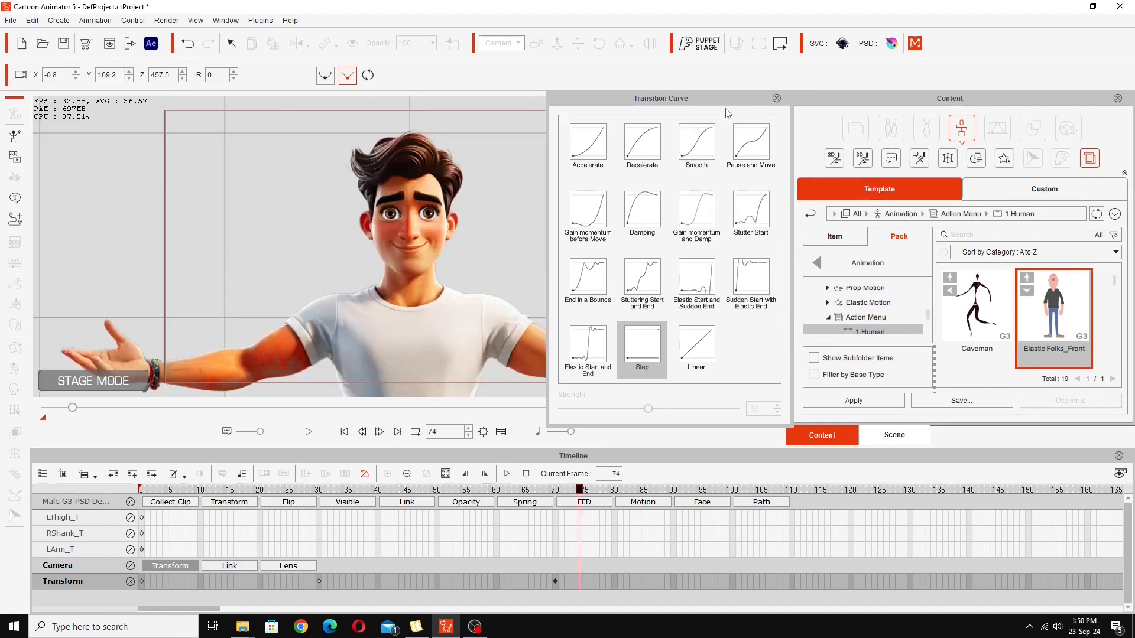
{"action": "left_click", "coordinate": [776, 98]}
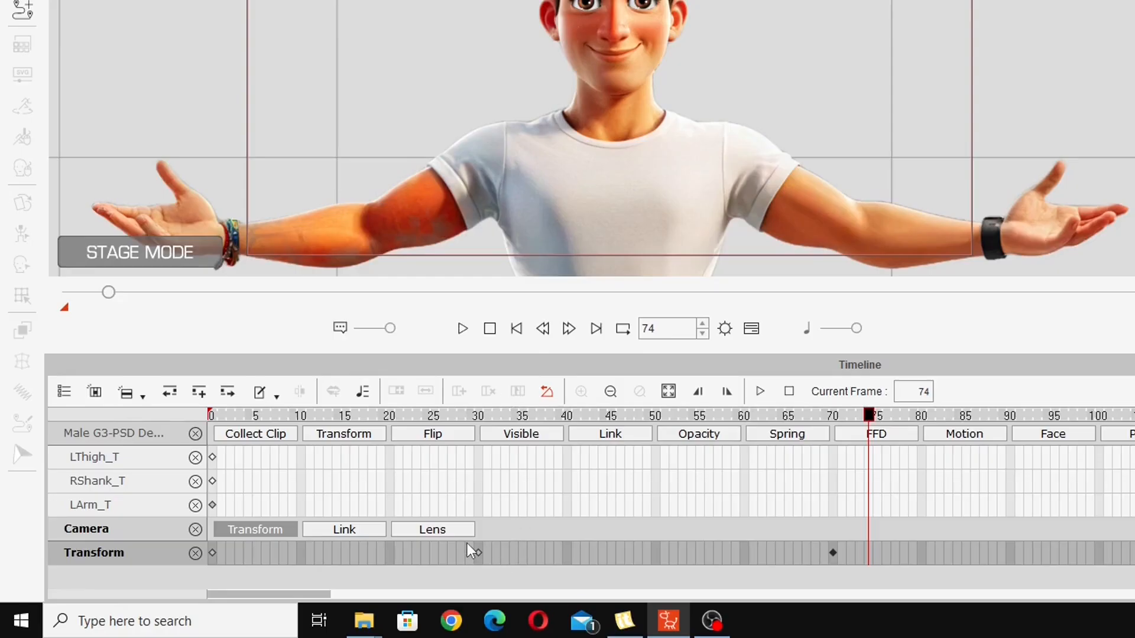
Delete the camera's Transform keyframes at frames 30 and 70.
{"action": "left_click_drag", "start_coordinate": [456, 563], "coordinate": [848, 569]}
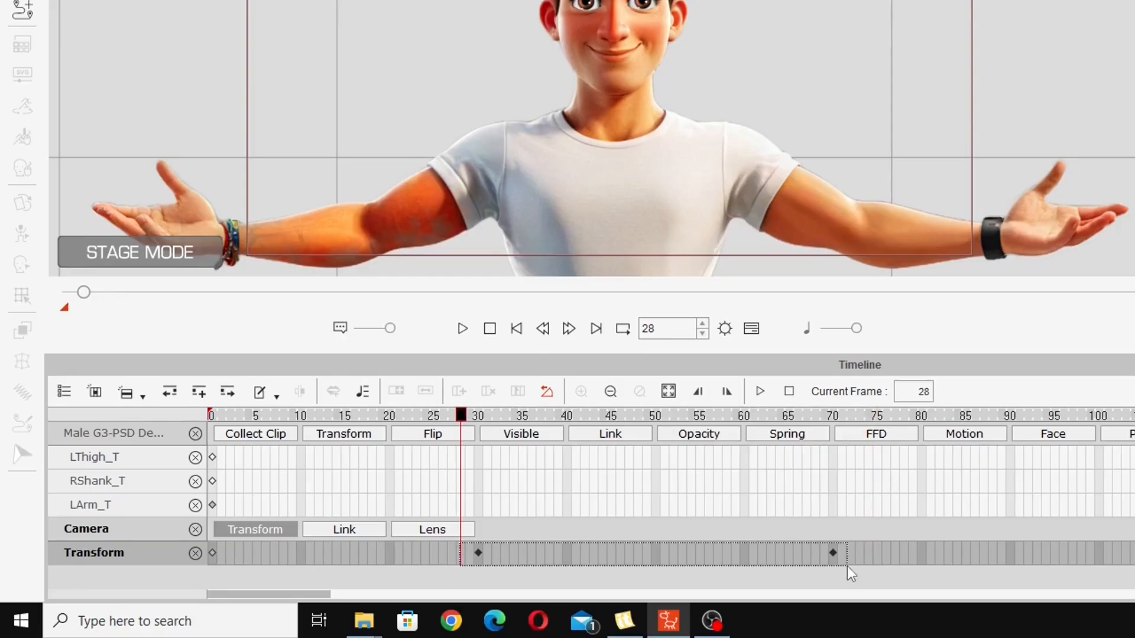
{"action": "left_click", "coordinate": [850, 571]}
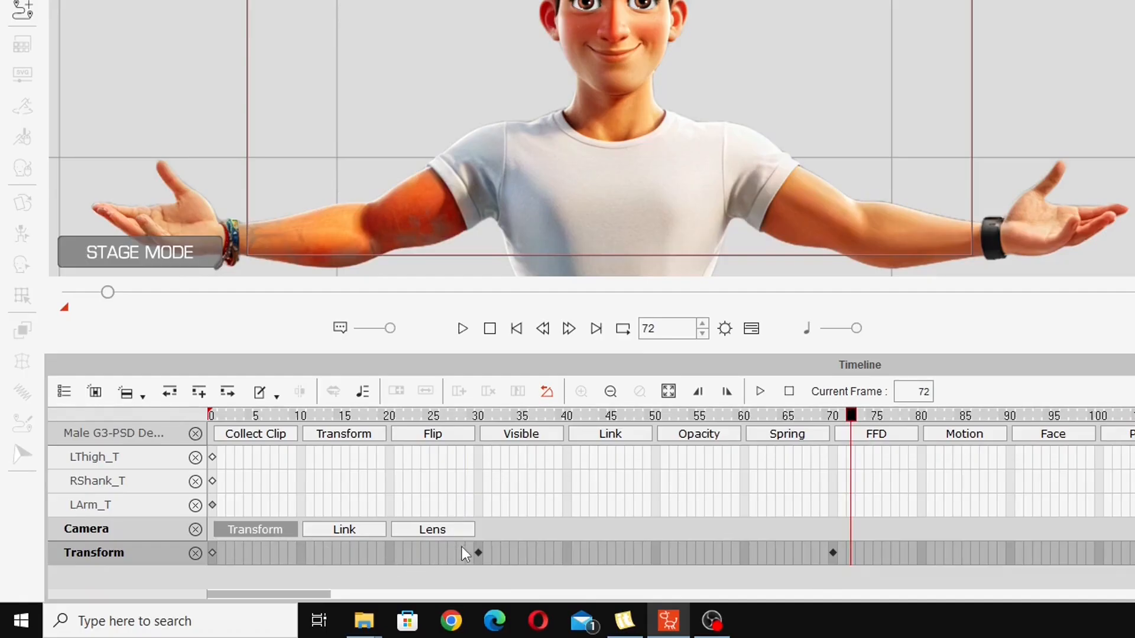
{"action": "left_click_drag", "start_coordinate": [463, 553], "coordinate": [855, 565]}
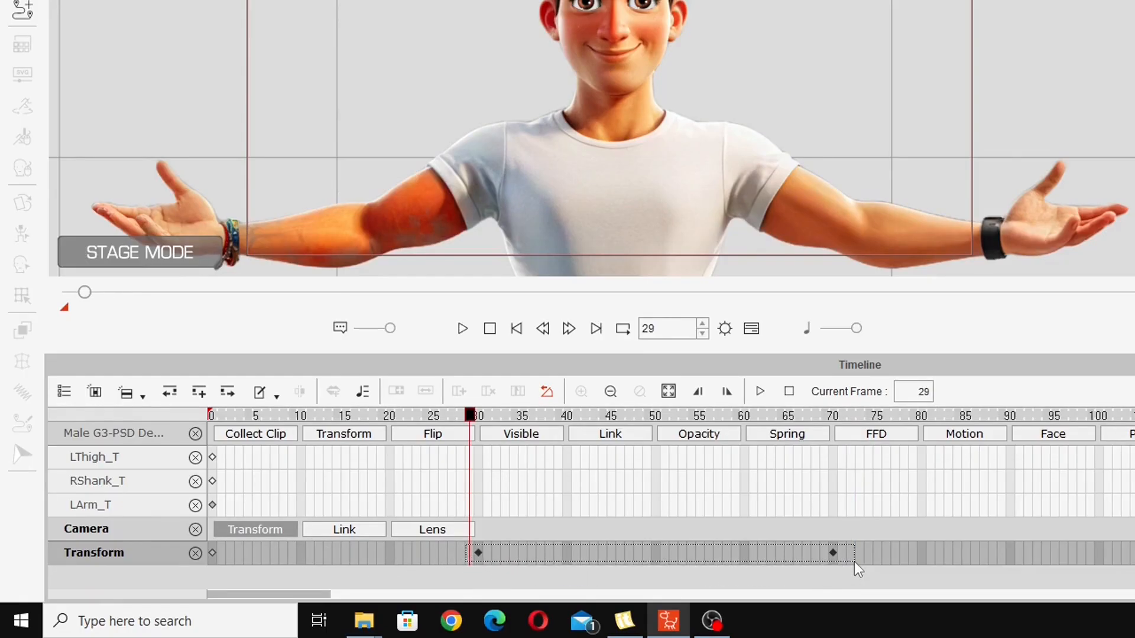
{"action": "left_click", "coordinate": [853, 561]}
{"action": "key", "text": "Delete"}
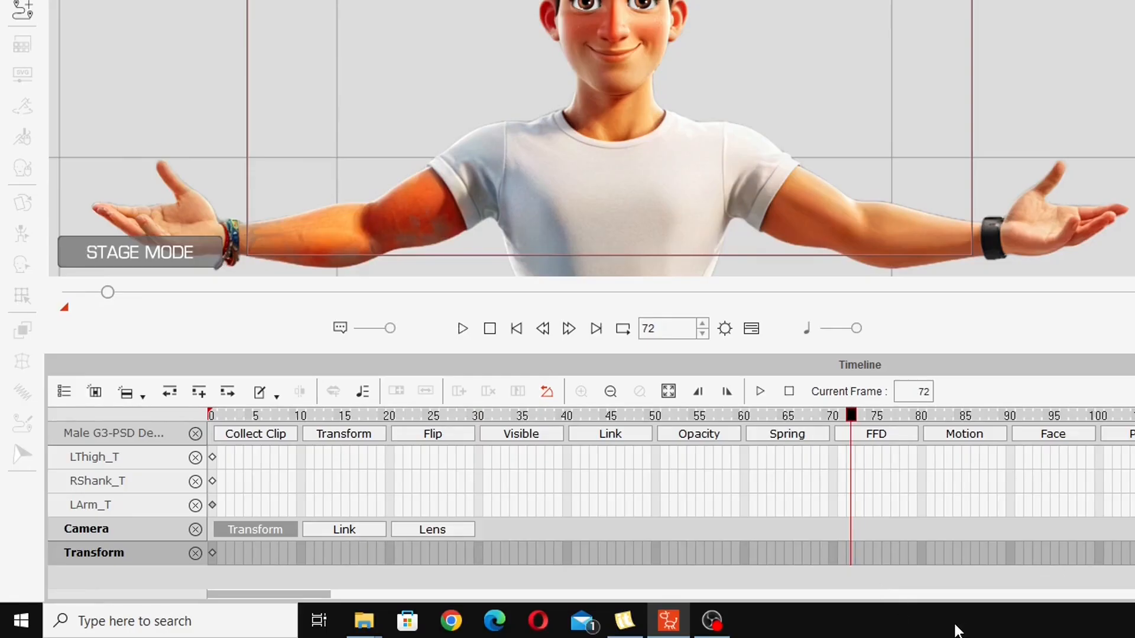
Return to frame 0, limit the timeline to selected objects with Object-Related Track, and hide the Camera track.
{"action": "left_click_drag", "start_coordinate": [851, 415], "coordinate": [183, 444]}
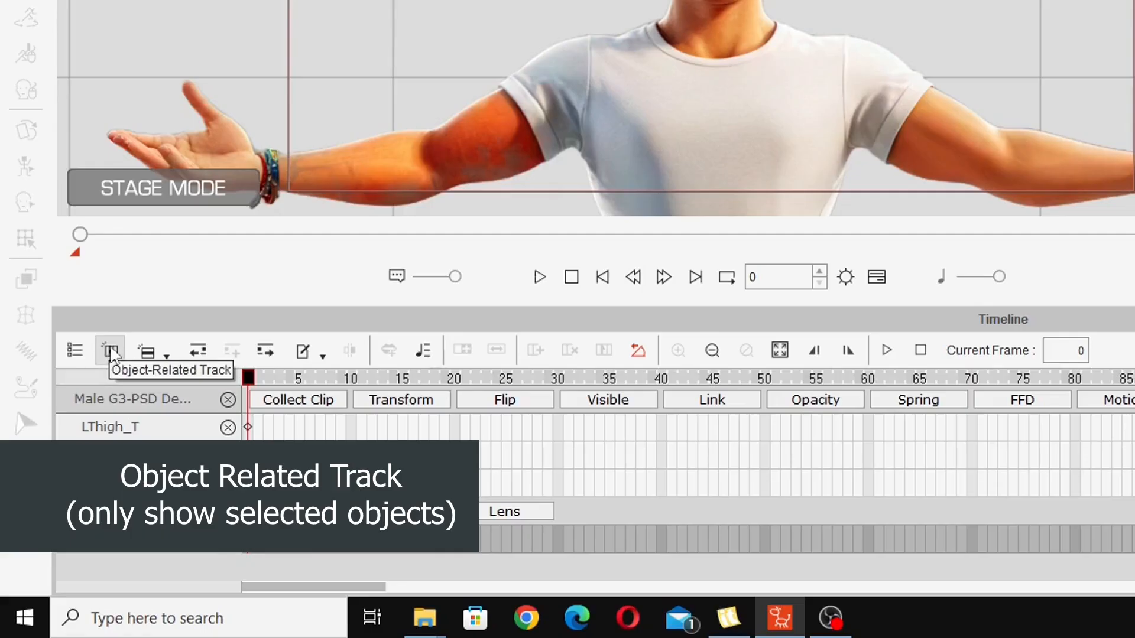
{"action": "left_click", "coordinate": [111, 352]}
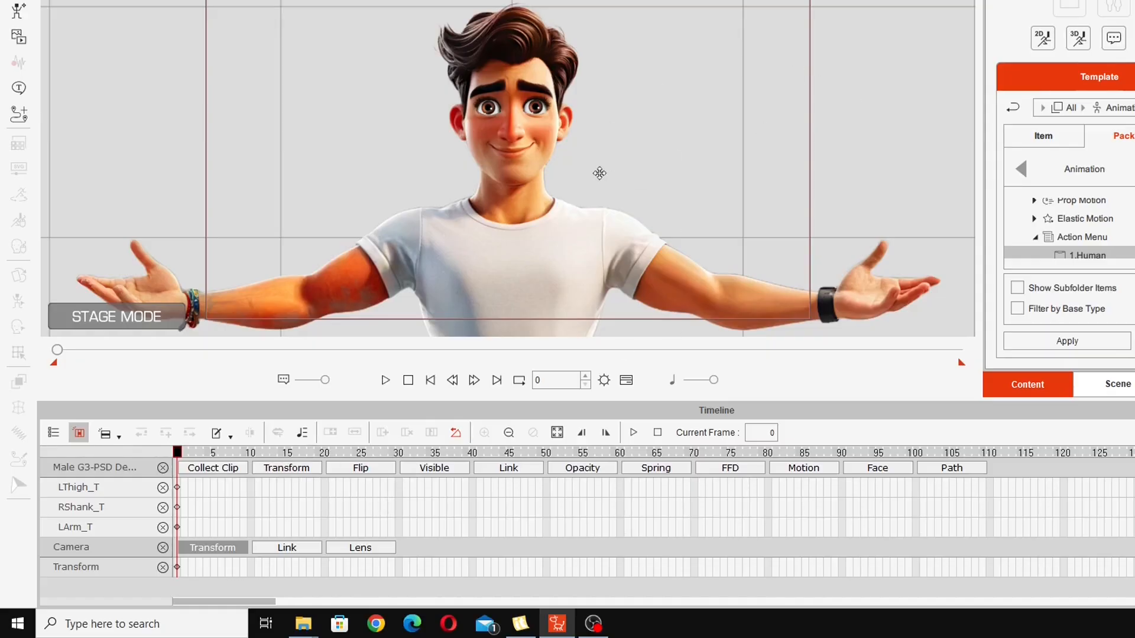
{"action": "left_click", "coordinate": [53, 432]}
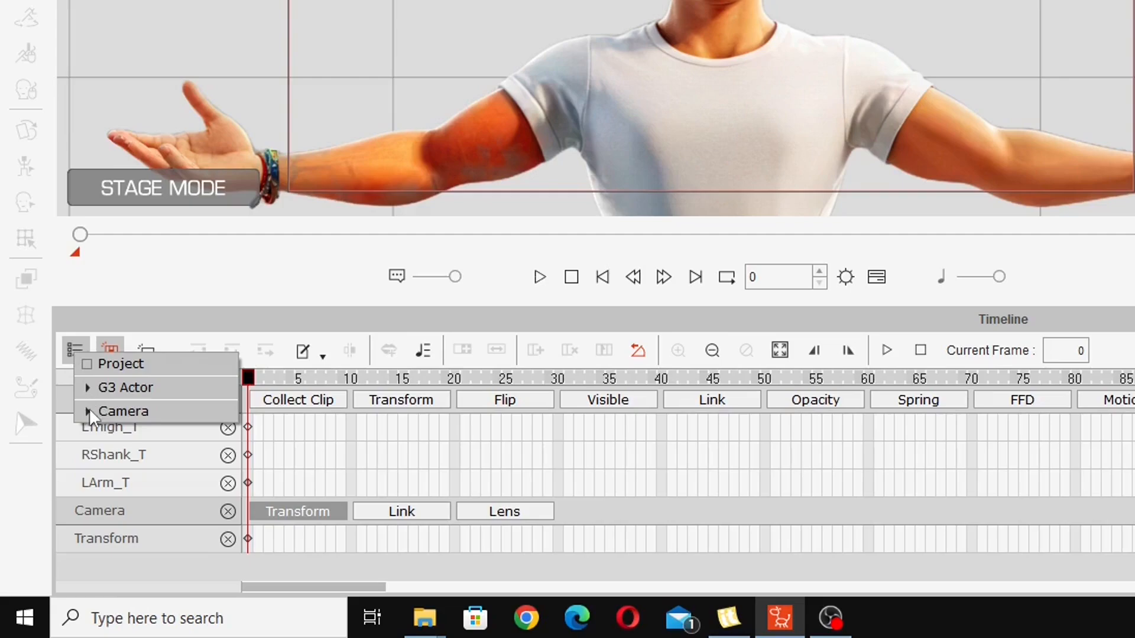
{"action": "left_click", "coordinate": [88, 411]}
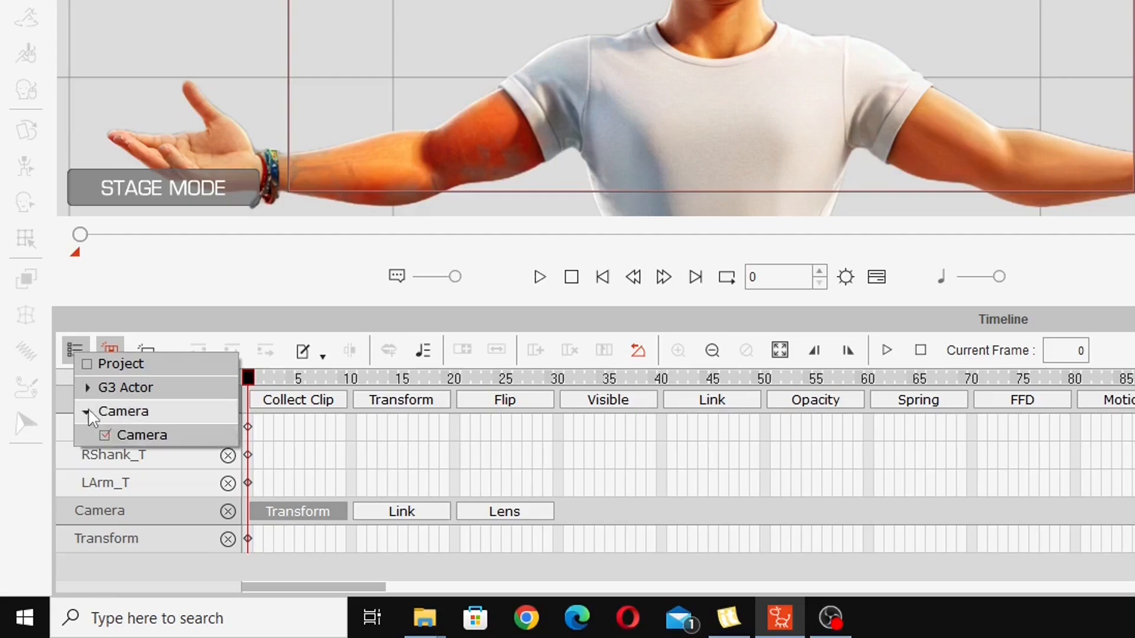
{"action": "left_click", "coordinate": [104, 435]}
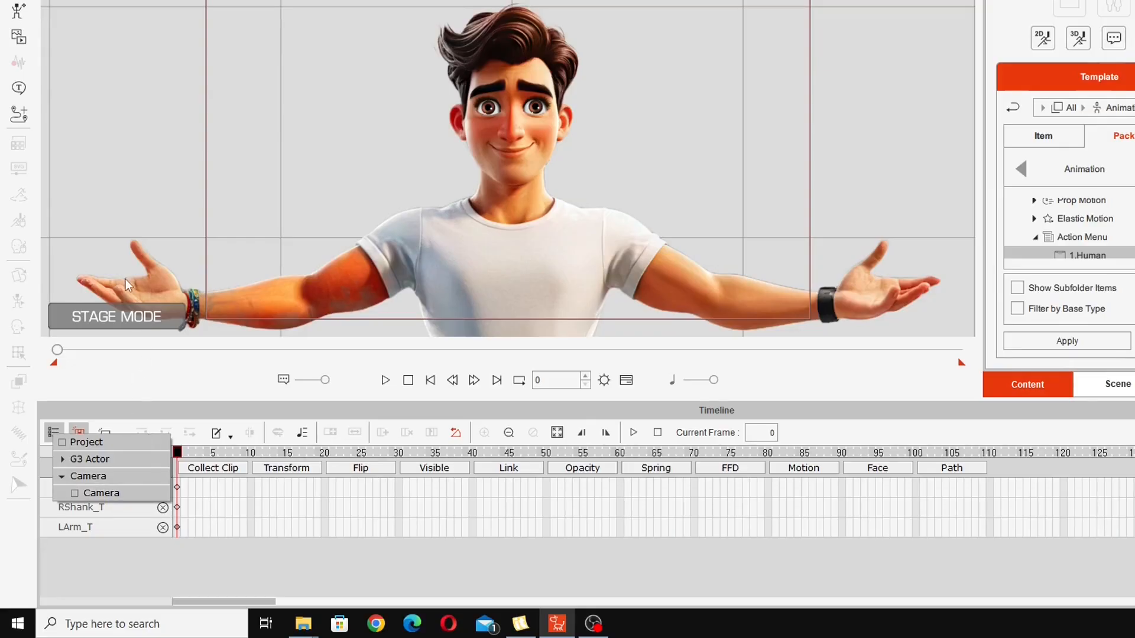
{"action": "left_click", "coordinate": [80, 430]}
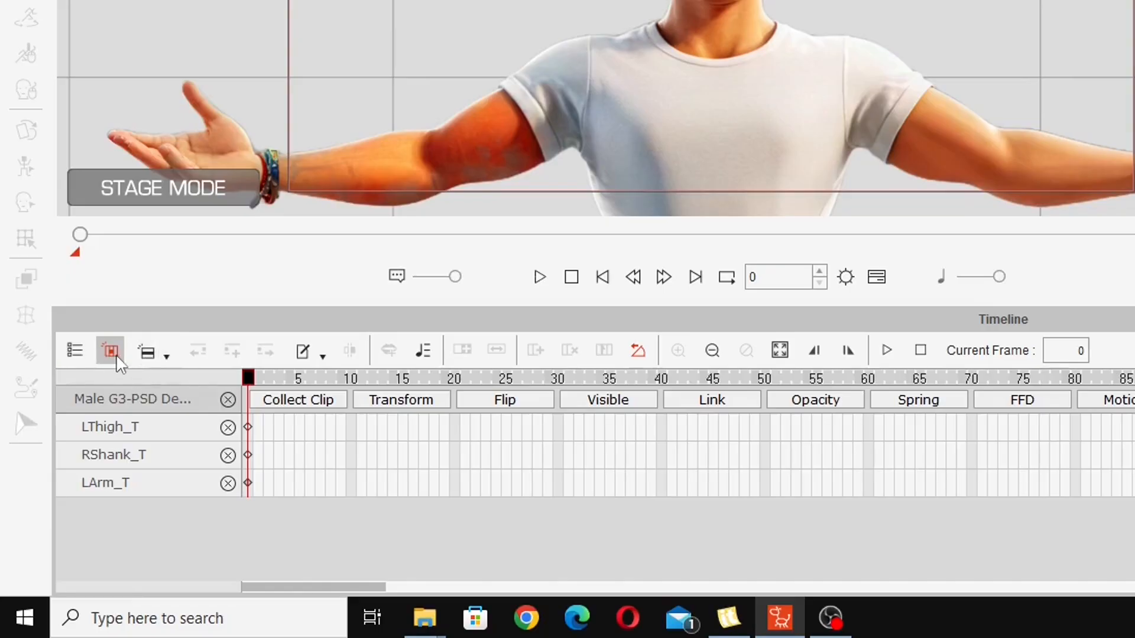
{"action": "left_click", "coordinate": [111, 350]}
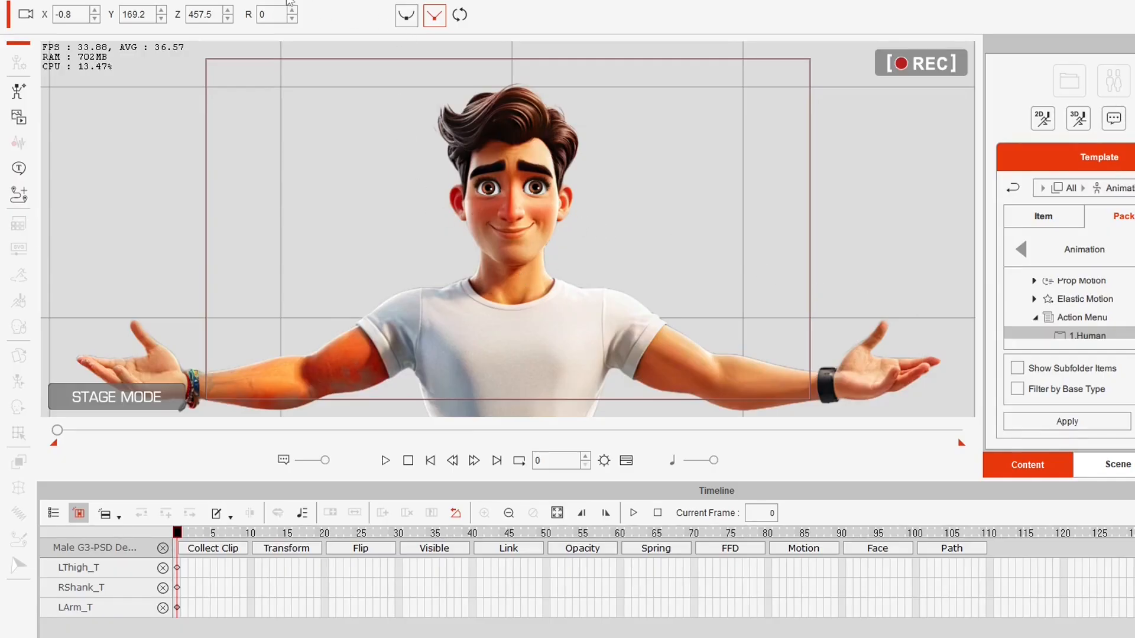
Select the male character and create a script for it using Wave File as the voice source.
{"action": "left_click", "coordinate": [347, 65]}
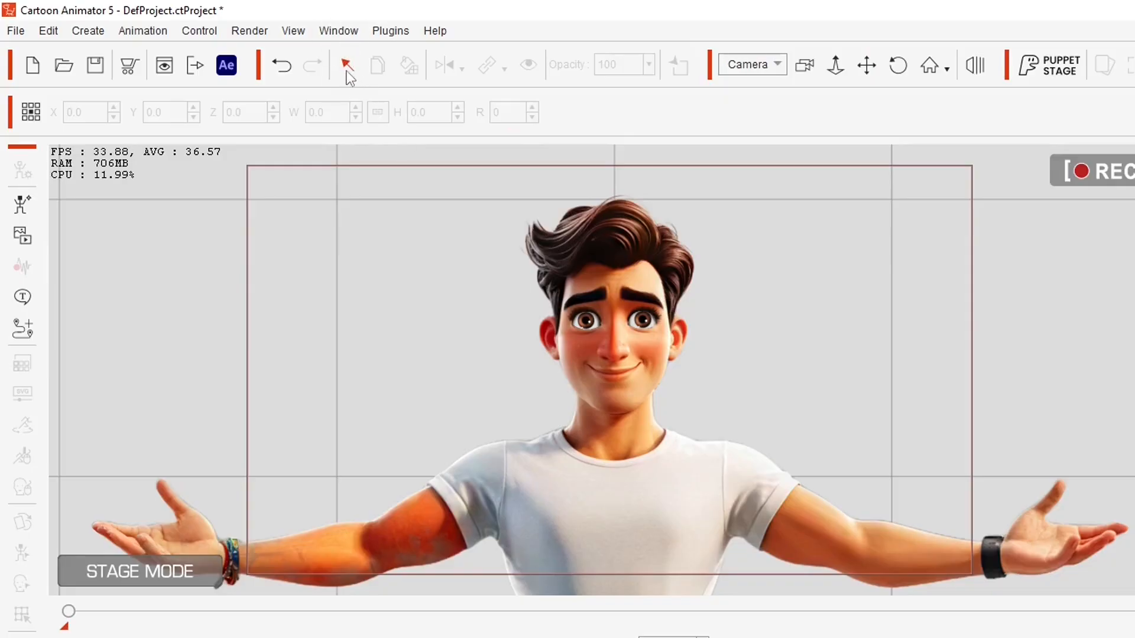
{"action": "left_click", "coordinate": [612, 483]}
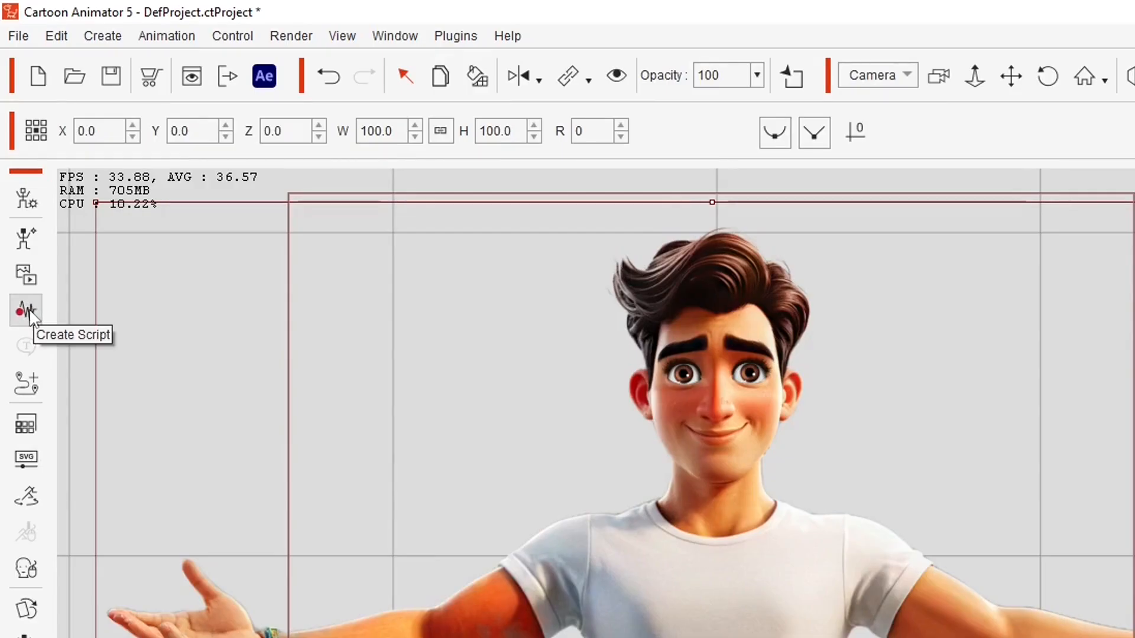
{"action": "left_click", "coordinate": [30, 315]}
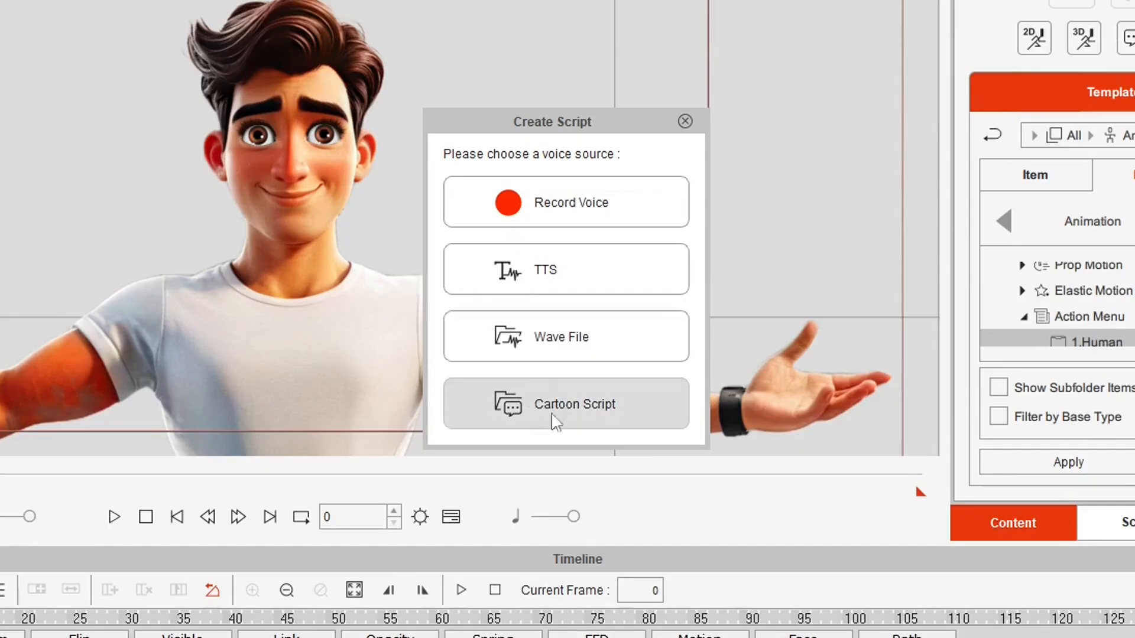
{"action": "left_click", "coordinate": [554, 337]}
Load the ElevenLabs_2024-09-22T13_27 mp3 voice file from the Final Voices for Animation folder.
{"action": "left_click_drag", "start_coordinate": [182, 23], "coordinate": [241, 122]}
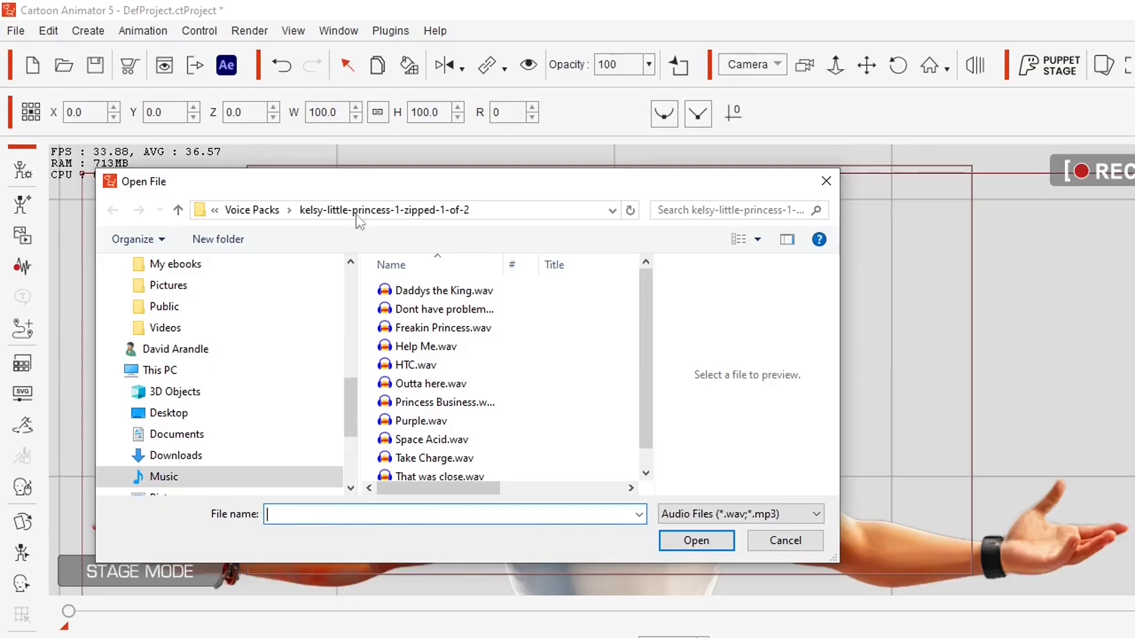
{"action": "scroll", "coordinate": [225, 373], "scroll_direction": "up", "scroll_amount": 5}
{"action": "left_click", "coordinate": [204, 349]}
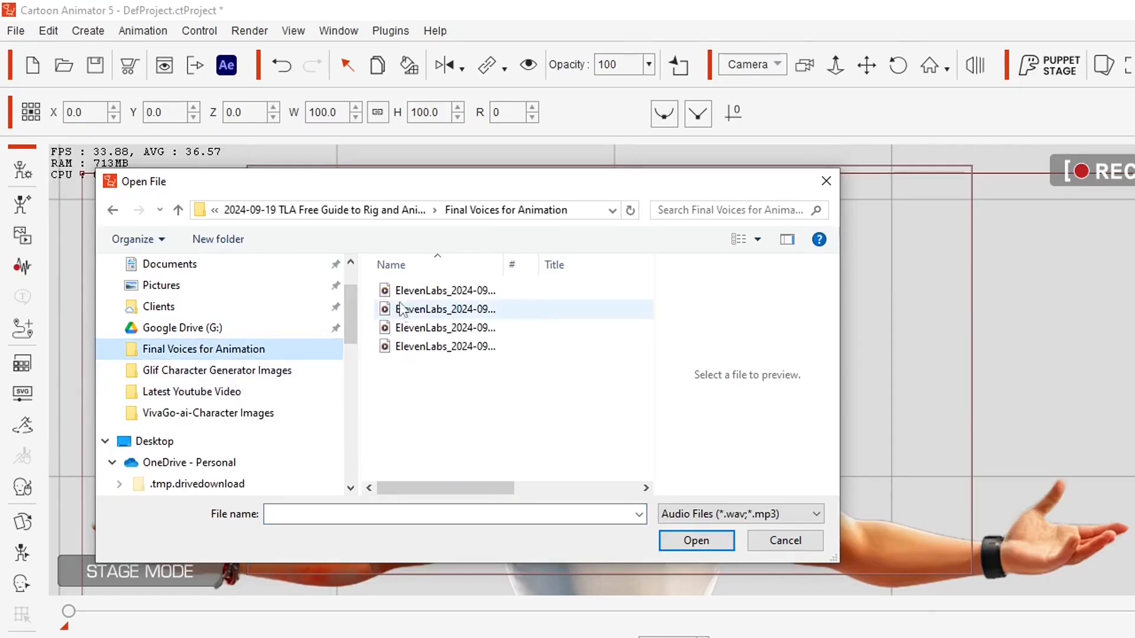
{"action": "left_click_drag", "start_coordinate": [503, 264], "coordinate": [549, 282]}
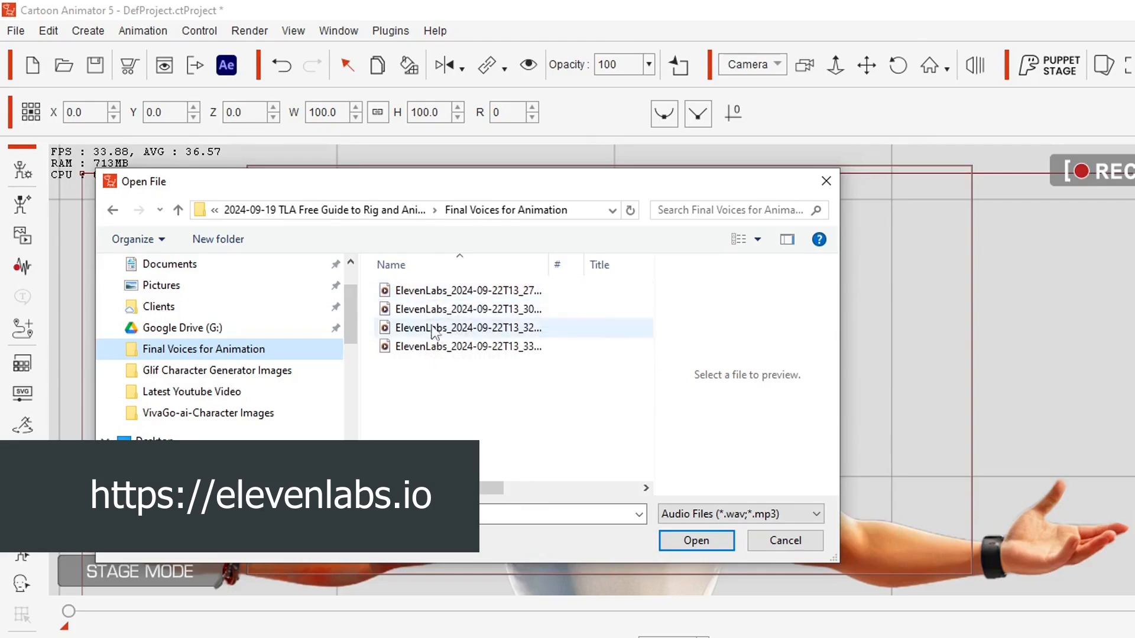
{"action": "left_click", "coordinate": [421, 294]}
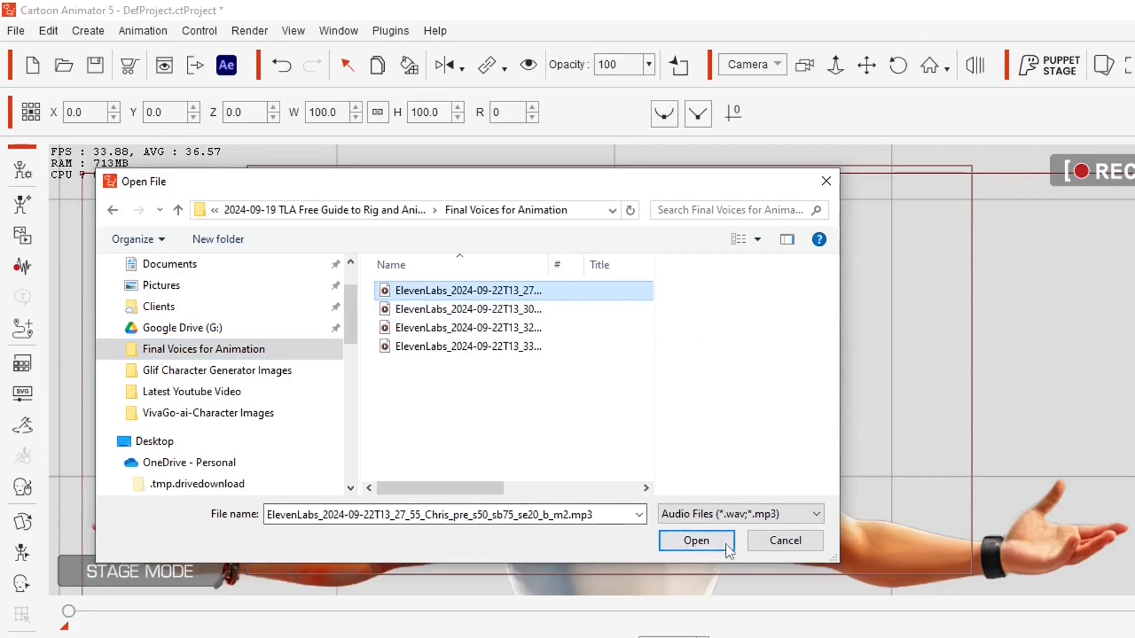
{"action": "left_click", "coordinate": [696, 541]}
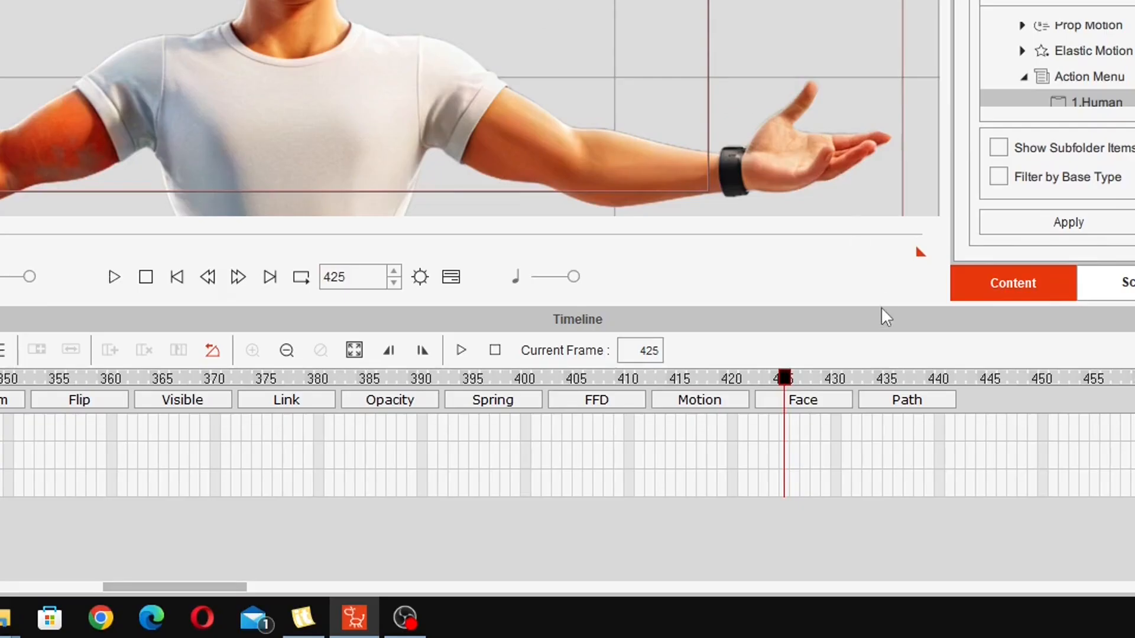
Show the character's Face tracks and expand the Voice Clip to reveal its Voice and Lips tracks.
{"action": "left_click", "coordinate": [802, 402]}
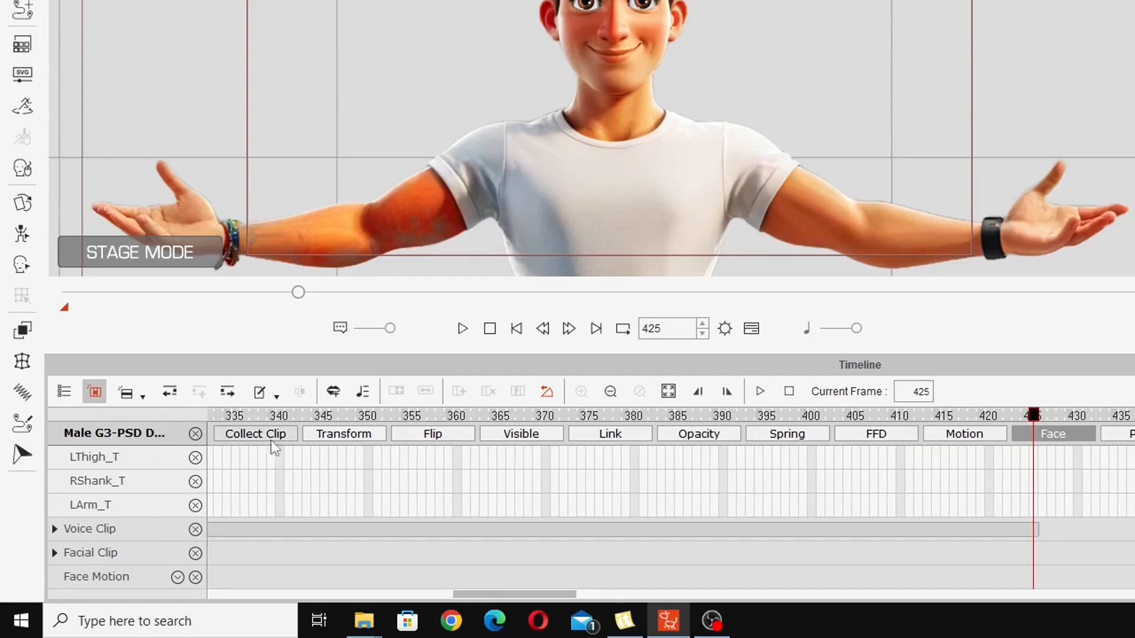
{"action": "left_click", "coordinate": [55, 529]}
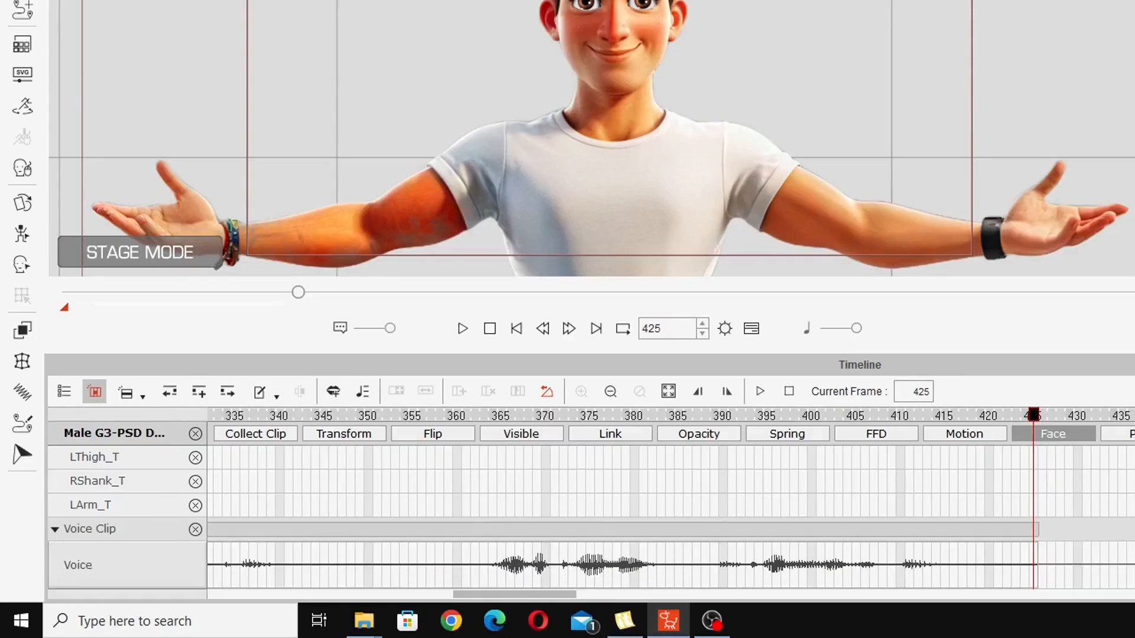
{"action": "scroll", "coordinate": [250, 535], "scroll_direction": "down", "scroll_amount": 3}
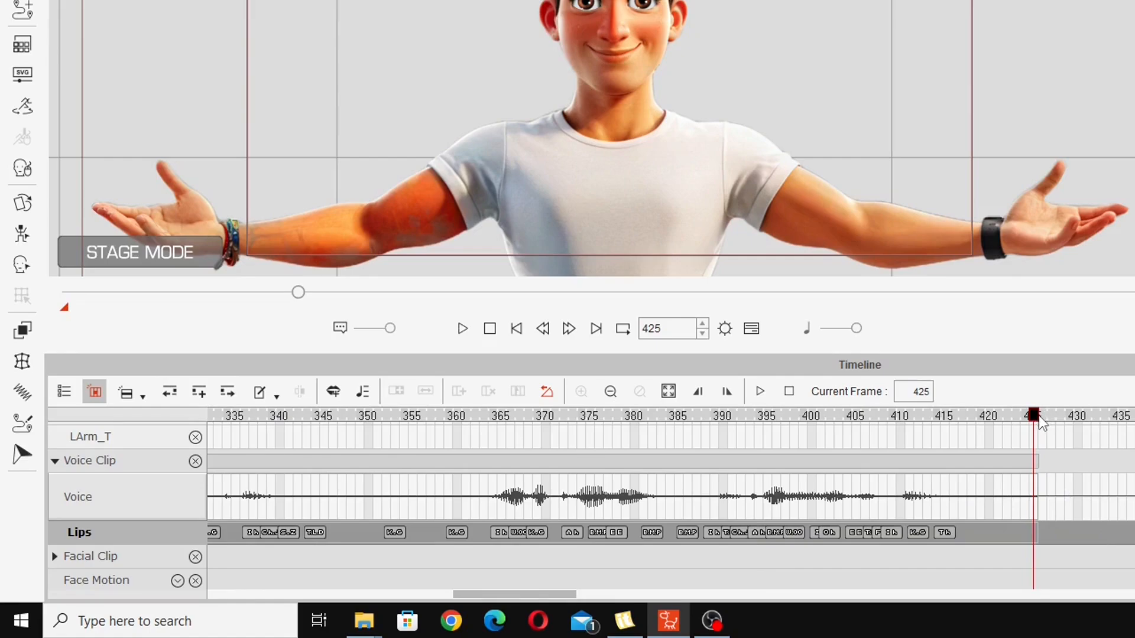
Set the end of the playback range to frame 440 and play the animation with the voice.
{"action": "left_click_drag", "start_coordinate": [1038, 422], "coordinate": [1134, 444]}
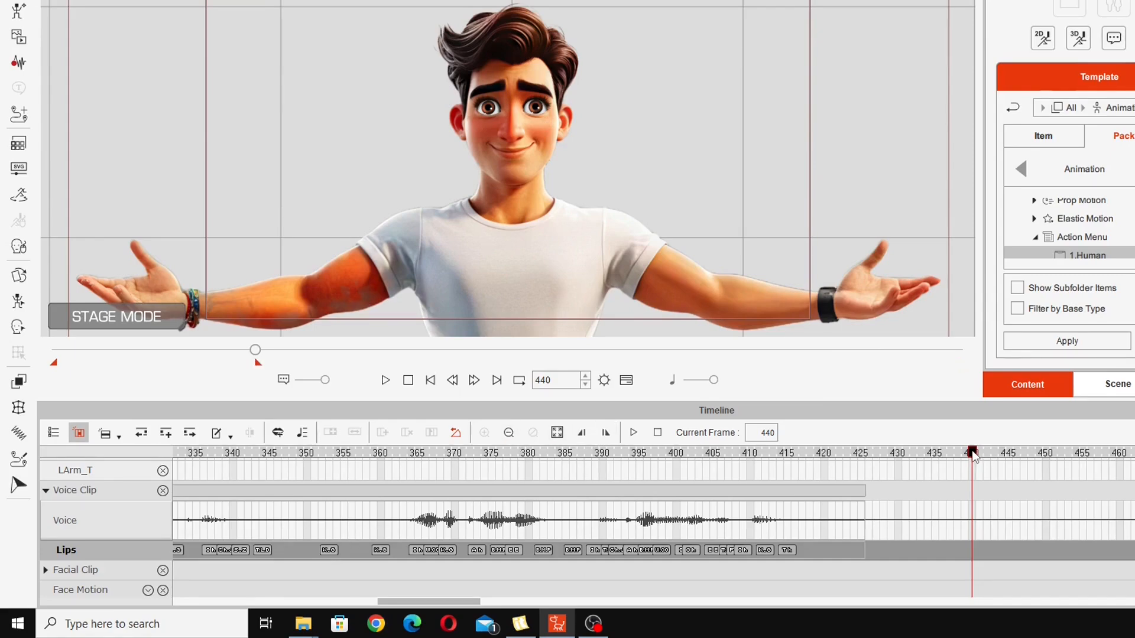
{"action": "left_click_drag", "start_coordinate": [974, 457], "coordinate": [942, 455]}
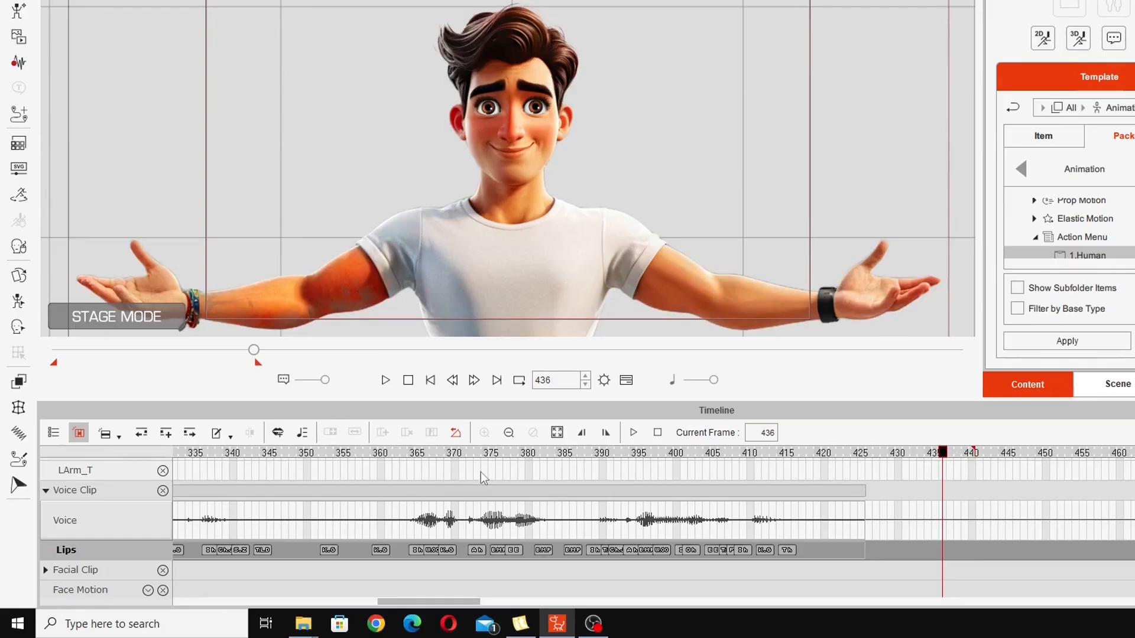
{"action": "left_click", "coordinate": [832, 453]}
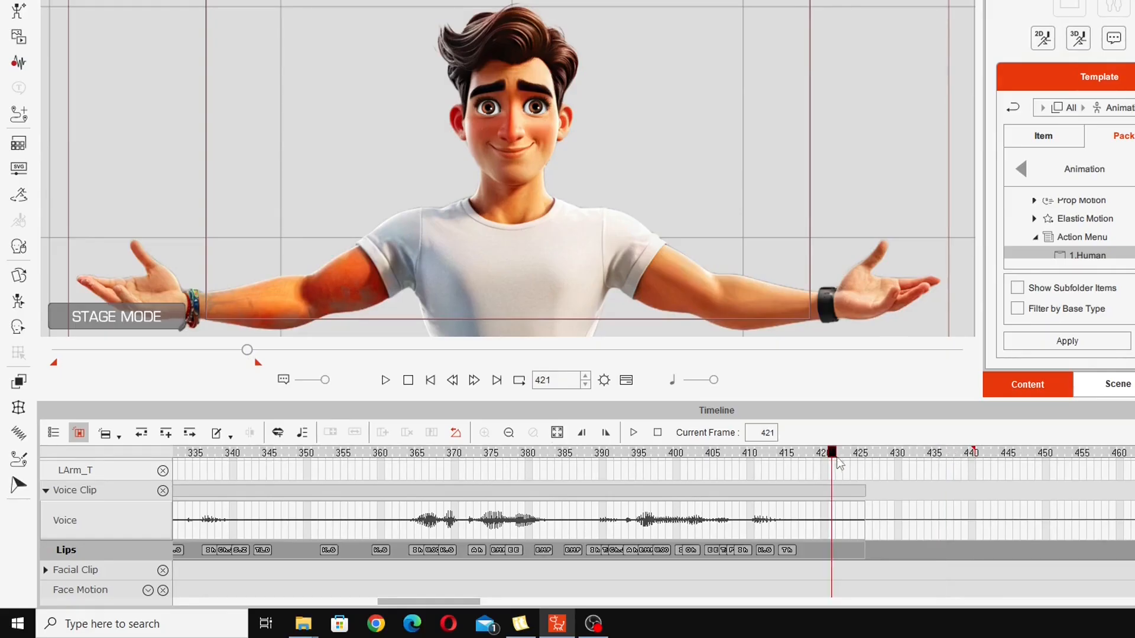
{"action": "left_click", "coordinate": [385, 380]}
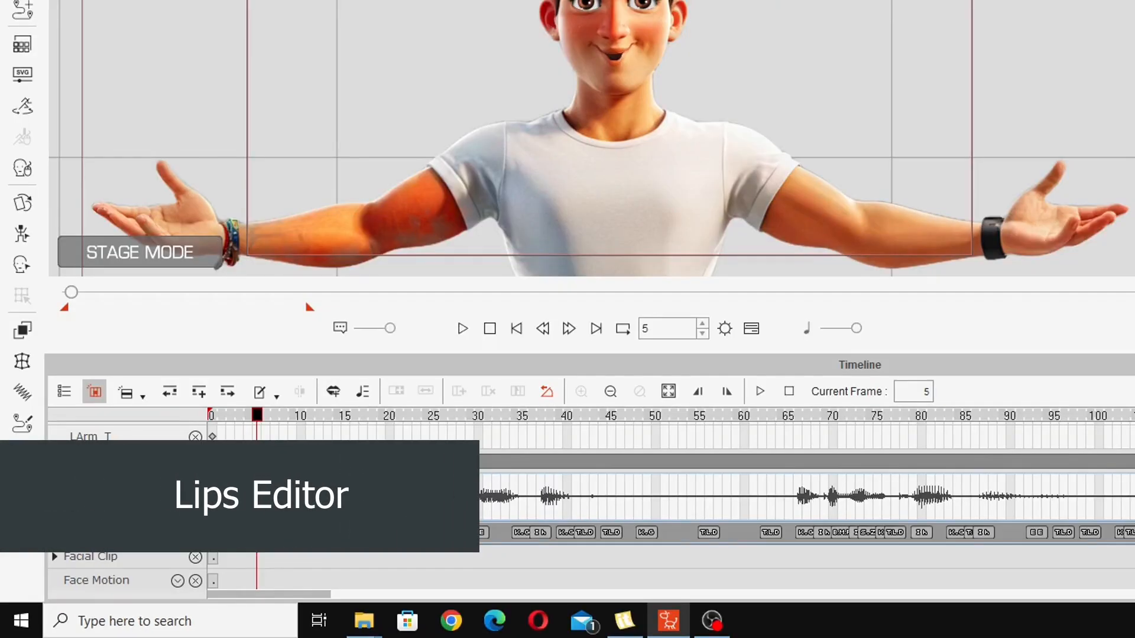
Open the Lips Editor for the W_OO lip key near frame 5 and scrub the voice clip to review the mouth shapes.
{"action": "double_click", "coordinate": [256, 533]}
{"action": "left_click_drag", "start_coordinate": [840, 47], "coordinate": [885, 38]}
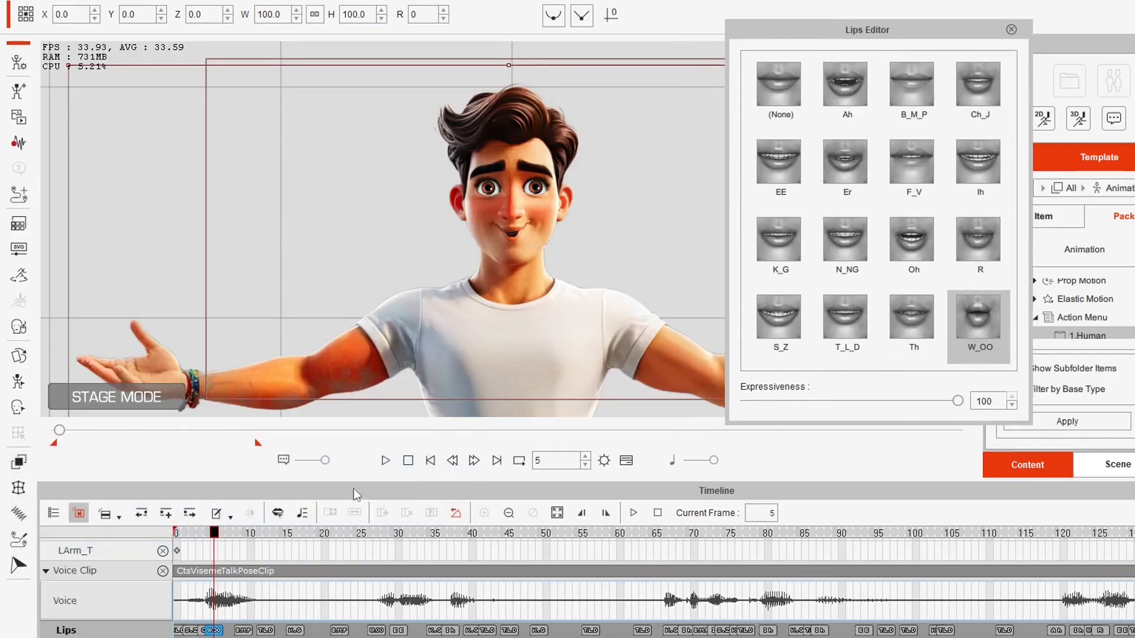
{"action": "left_click_drag", "start_coordinate": [214, 535], "coordinate": [1134, 585]}
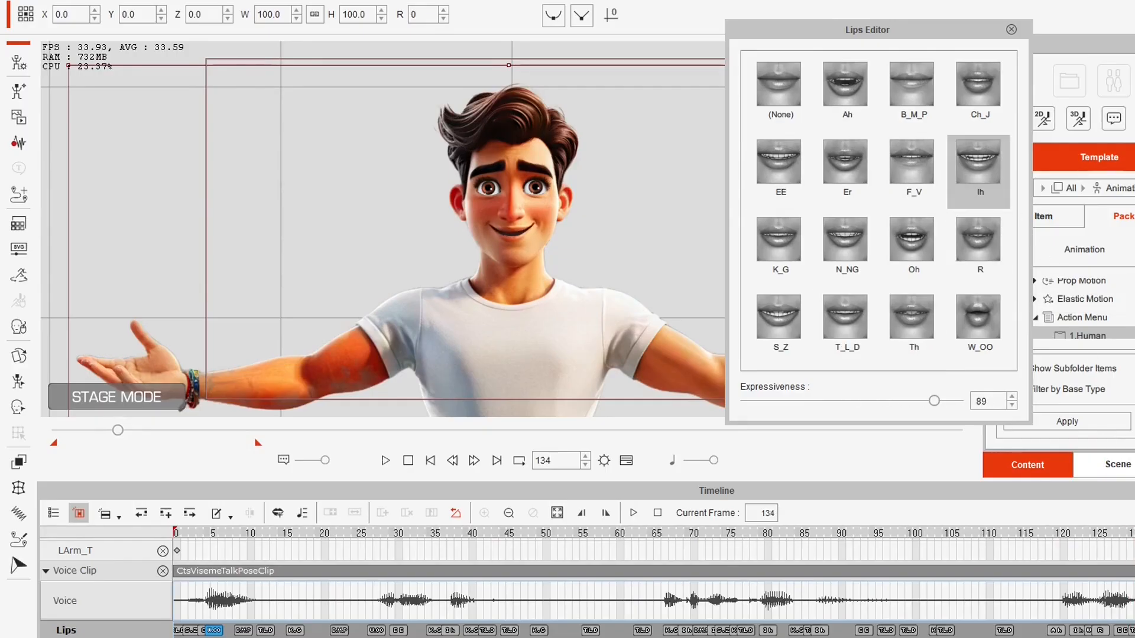
{"action": "scroll", "coordinate": [654, 591], "scroll_direction": "right", "scroll_amount": 10}
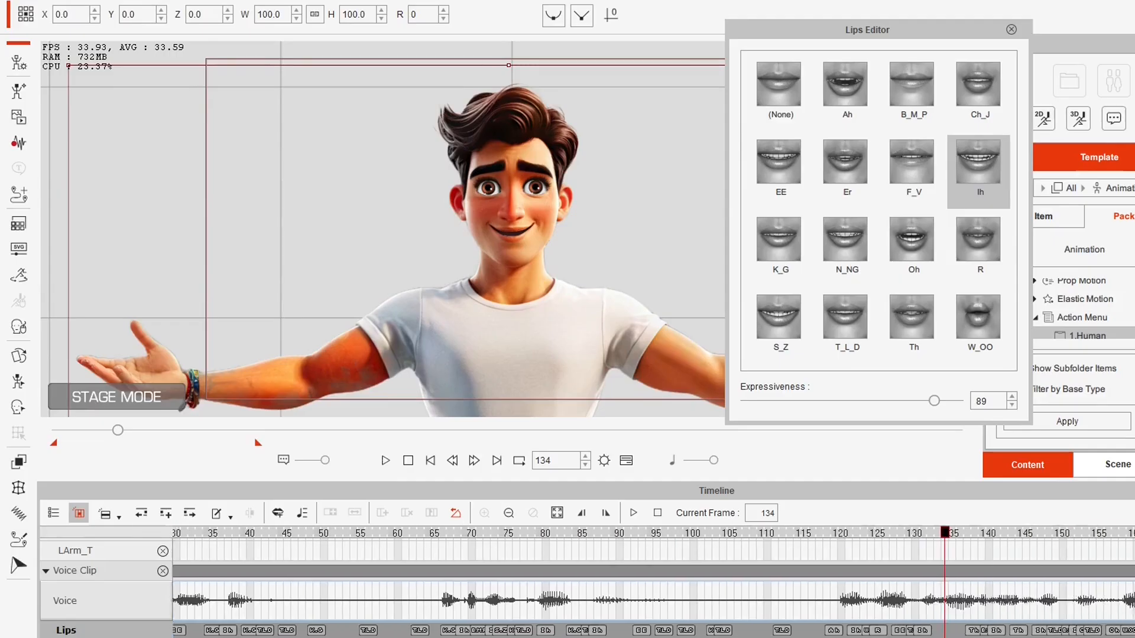
{"action": "left_click_drag", "start_coordinate": [557, 533], "coordinate": [1134, 595]}
{"action": "left_click_drag", "start_coordinate": [571, 536], "coordinate": [651, 543]}
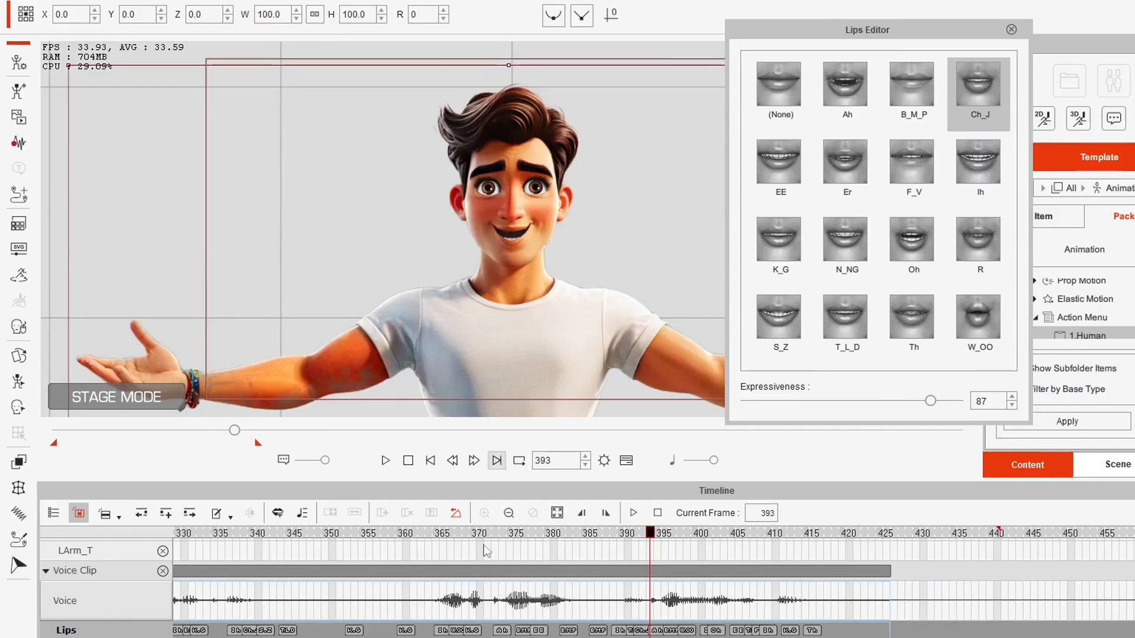
{"action": "scroll", "coordinate": [653, 582], "scroll_direction": "left", "scroll_amount": 20}
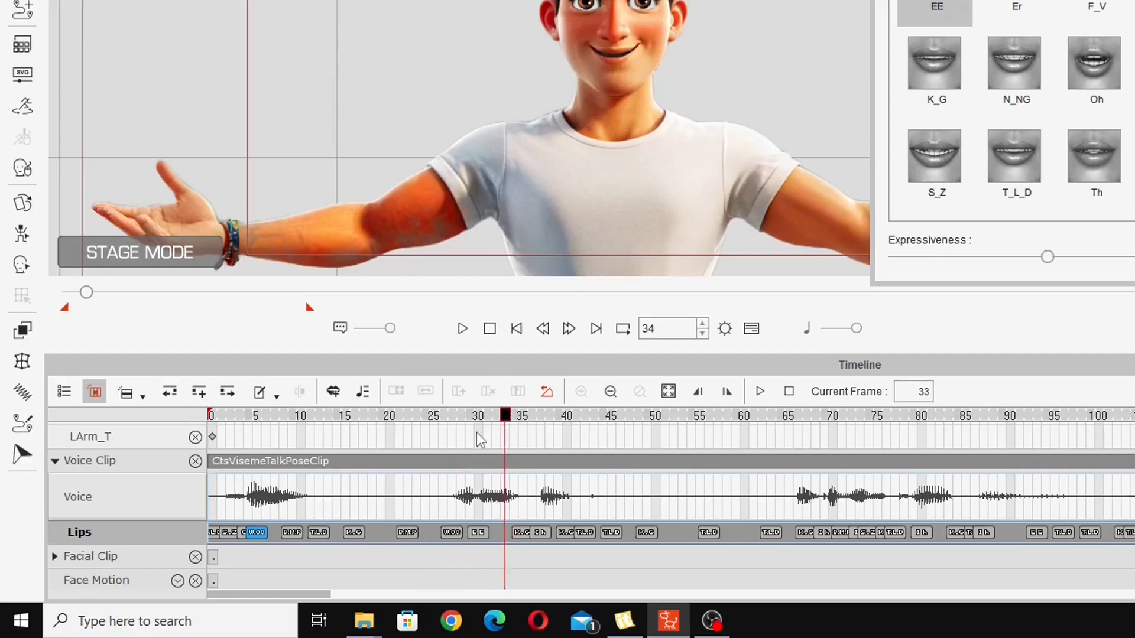
Change the K_G lip key at frame 16 to Ah with an Expressiveness of 100 and check the mouth shape.
{"action": "left_click_drag", "start_coordinate": [476, 432], "coordinate": [352, 435]}
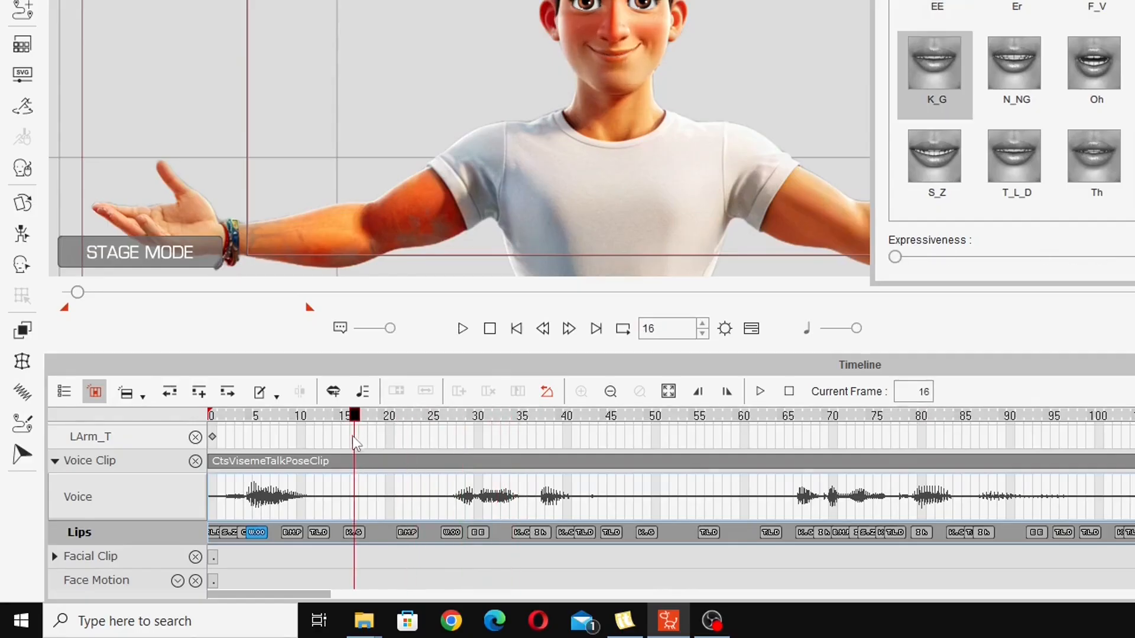
{"action": "left_click", "coordinate": [353, 532]}
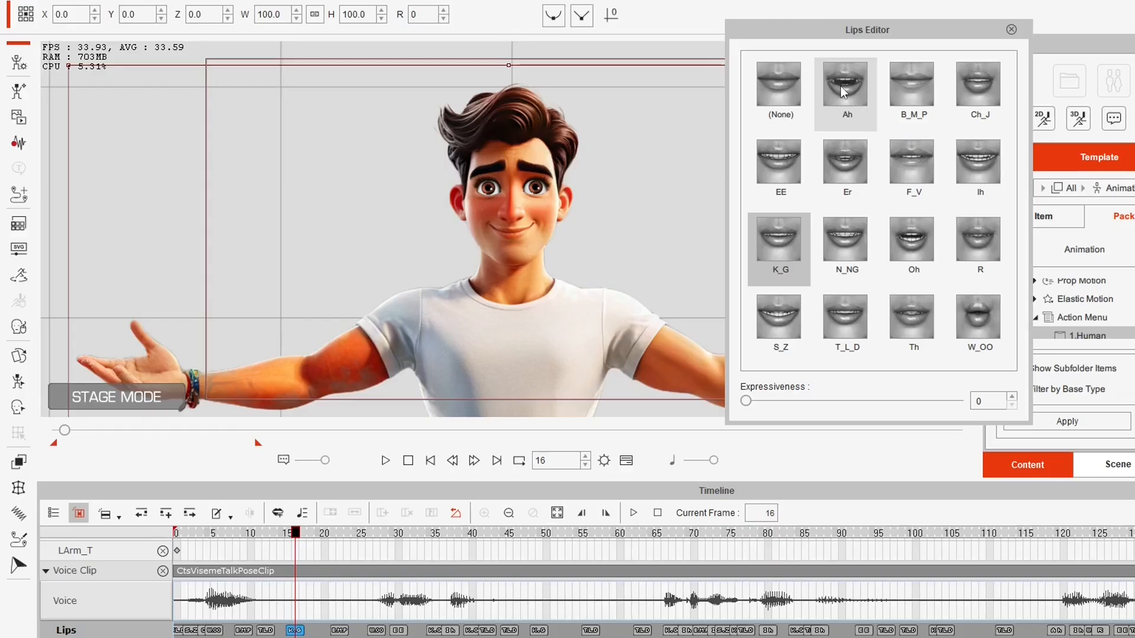
{"action": "left_click", "coordinate": [840, 86]}
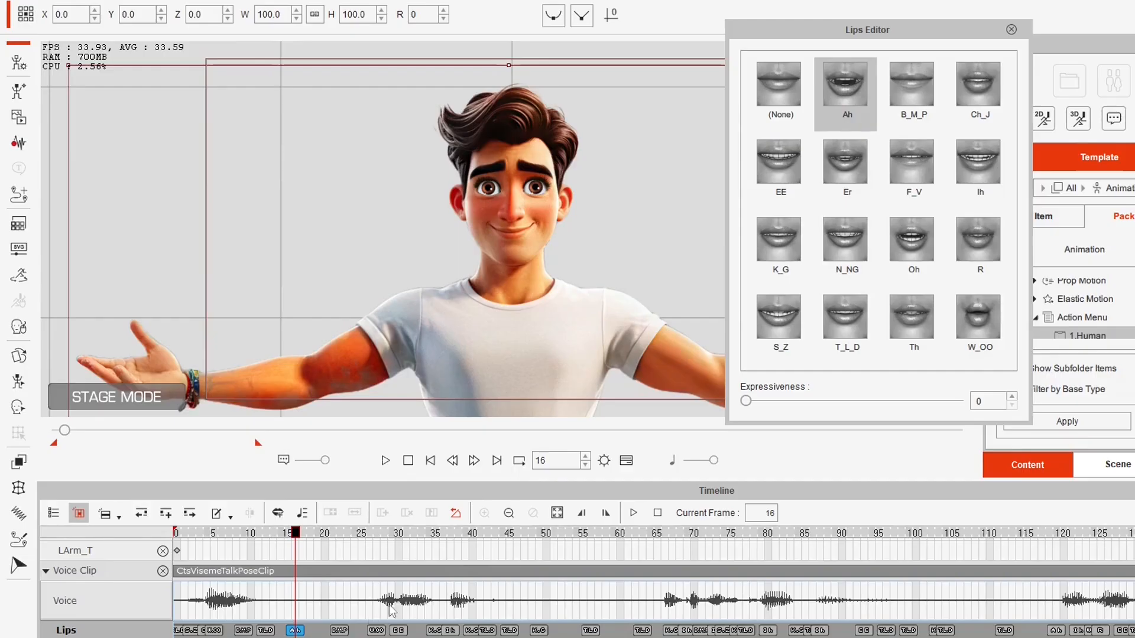
{"action": "left_click_drag", "start_coordinate": [312, 534], "coordinate": [297, 535]}
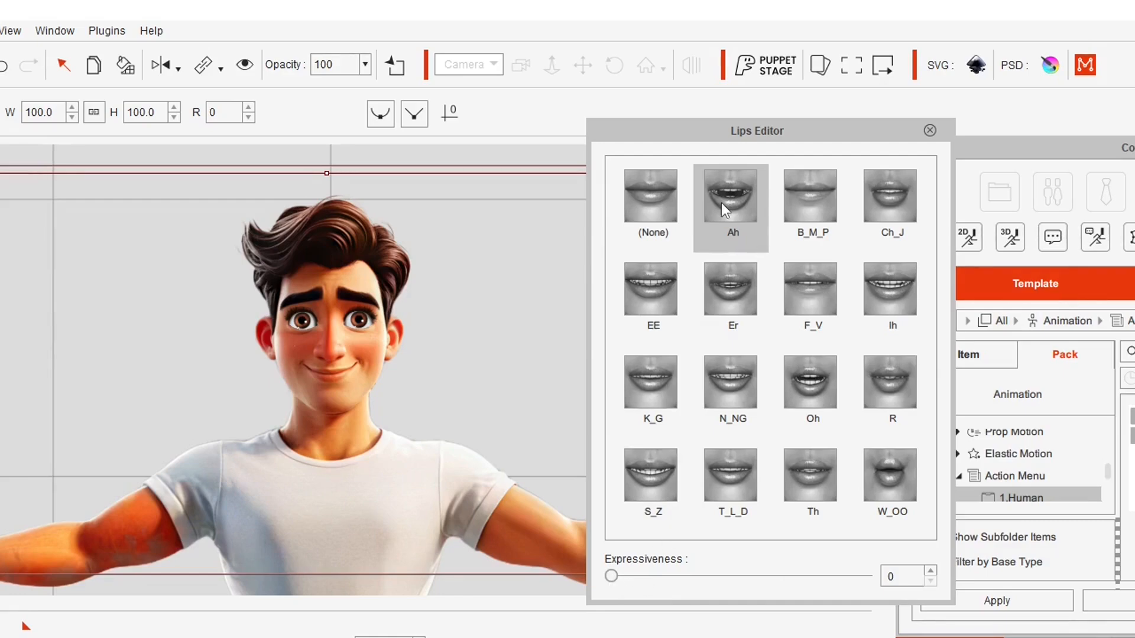
{"action": "left_click_drag", "start_coordinate": [611, 576], "coordinate": [733, 603]}
{"action": "left_click_drag", "start_coordinate": [804, 615], "coordinate": [894, 622]}
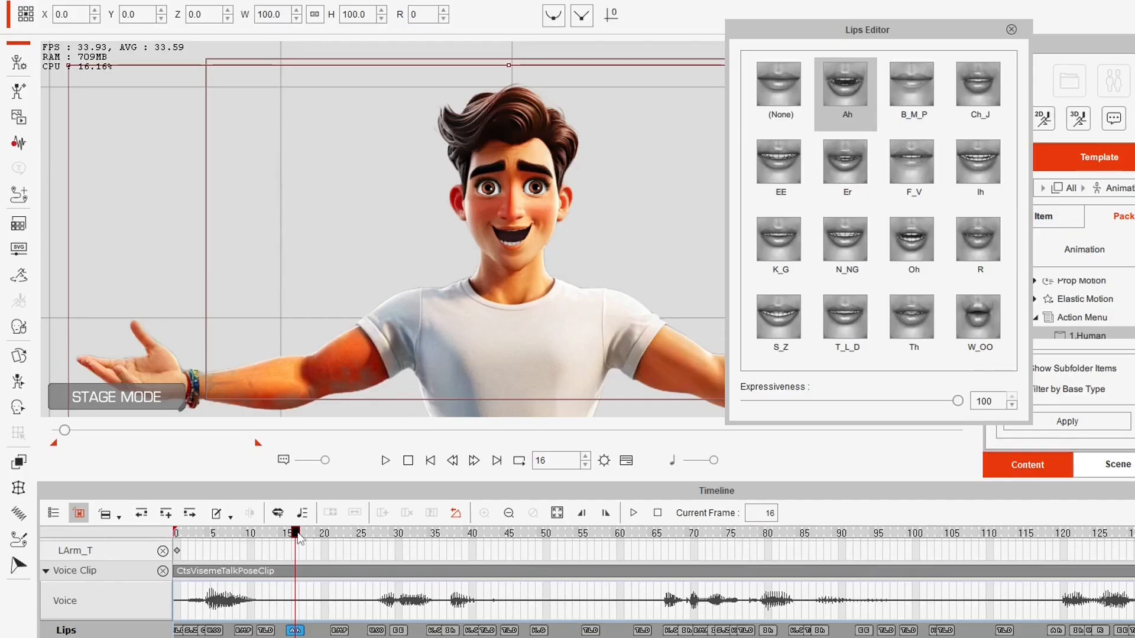
{"action": "mouse_move", "coordinate": [299, 538]}
{"action": "left_mouse_down"}
{"action": "mouse_move", "coordinate": [210, 535]}
{"action": "mouse_move", "coordinate": [420, 534]}
{"action": "mouse_move", "coordinate": [224, 535]}
{"action": "mouse_move", "coordinate": [338, 552]}
{"action": "mouse_move", "coordinate": [246, 551]}
{"action": "mouse_move", "coordinate": [360, 561]}
{"action": "mouse_move", "coordinate": [246, 552]}
{"action": "mouse_move", "coordinate": [296, 553]}
{"action": "left_mouse_up"}
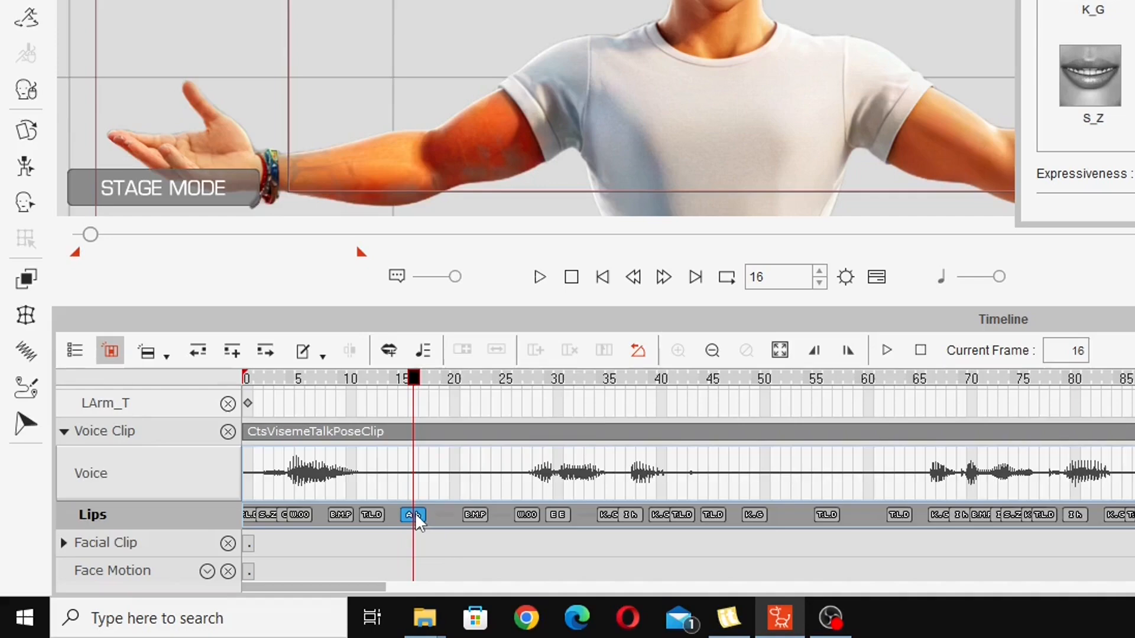
Delete the Ah lip key at frame 16 and scrub the timeline to check the lip sync.
{"action": "right_click", "coordinate": [295, 630]}
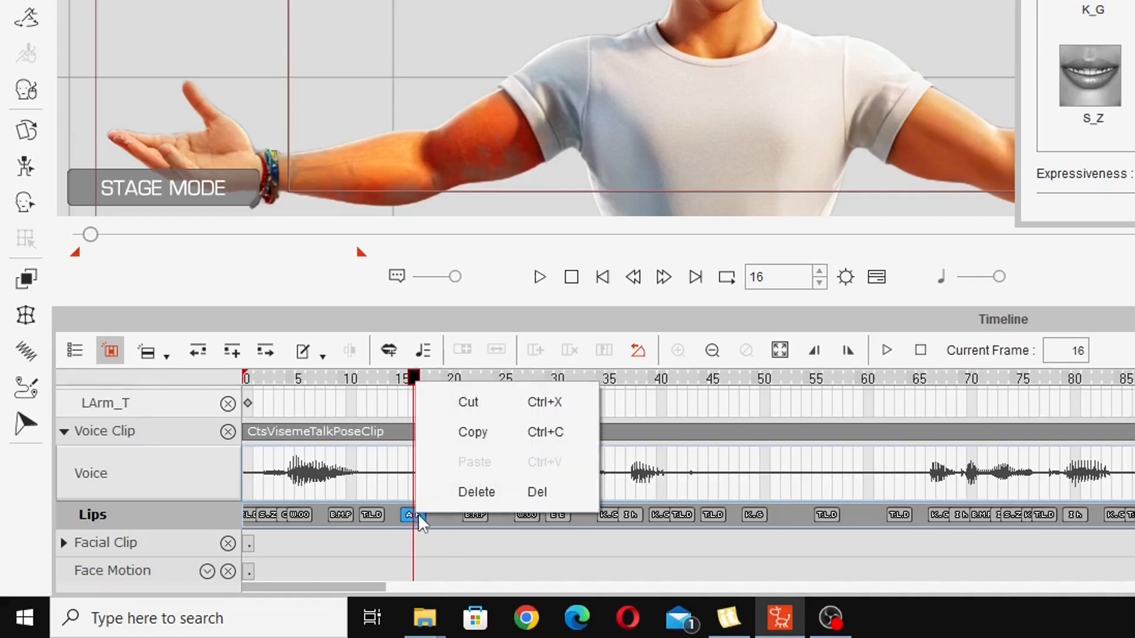
{"action": "left_click", "coordinate": [470, 497]}
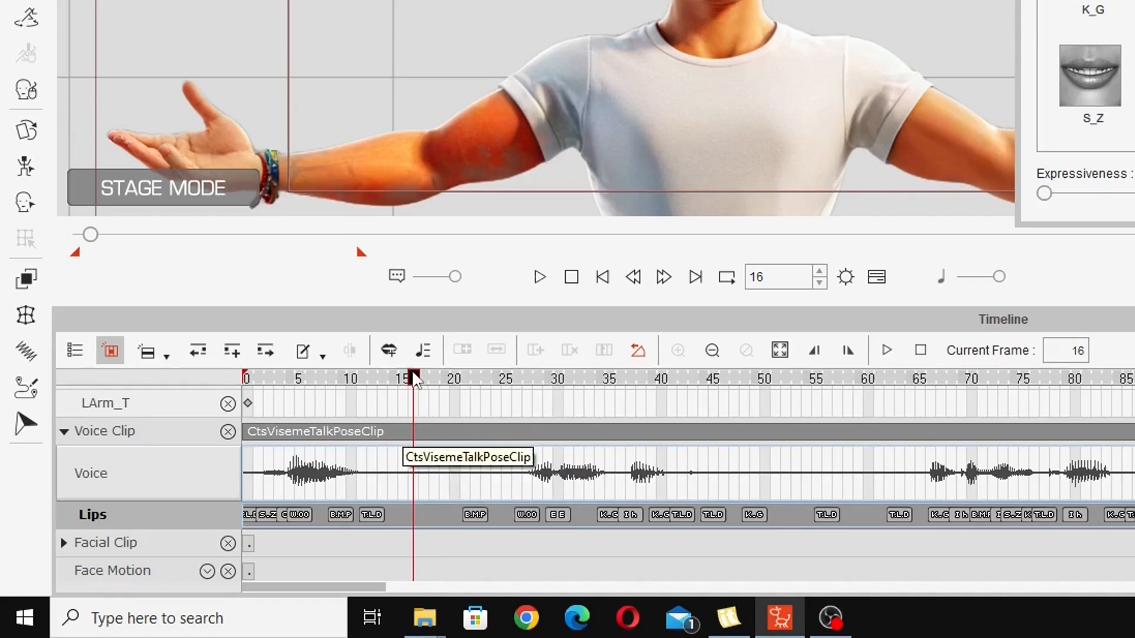
{"action": "left_click_drag", "start_coordinate": [415, 372], "coordinate": [1040, 427]}
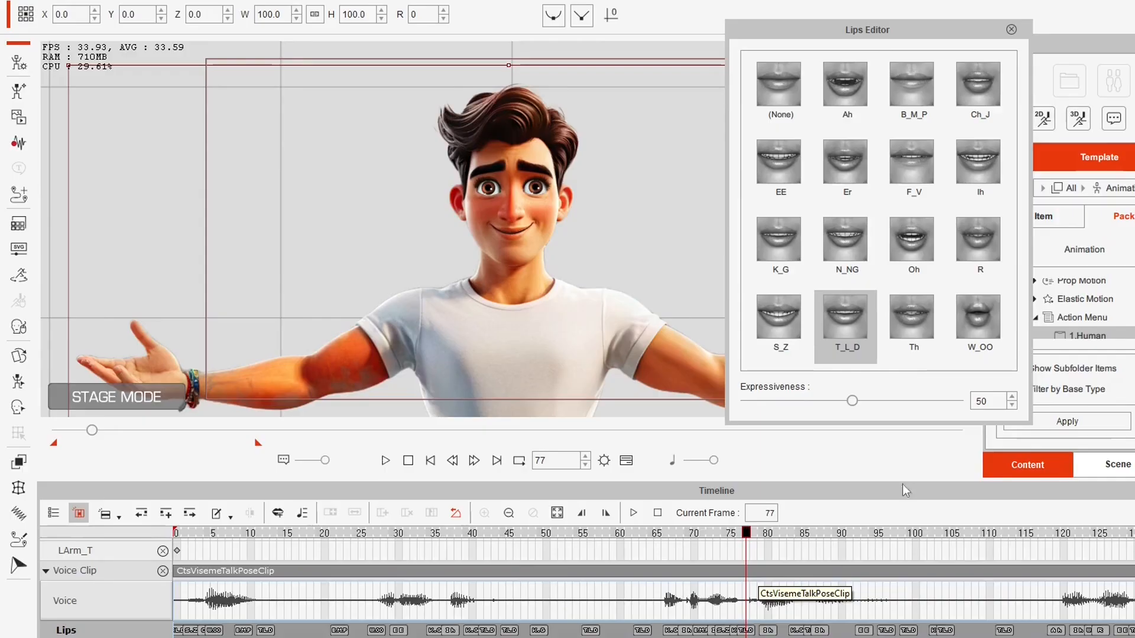
Close the Lips Editor and return the playhead to frame 0.
{"action": "left_click", "coordinate": [1011, 31]}
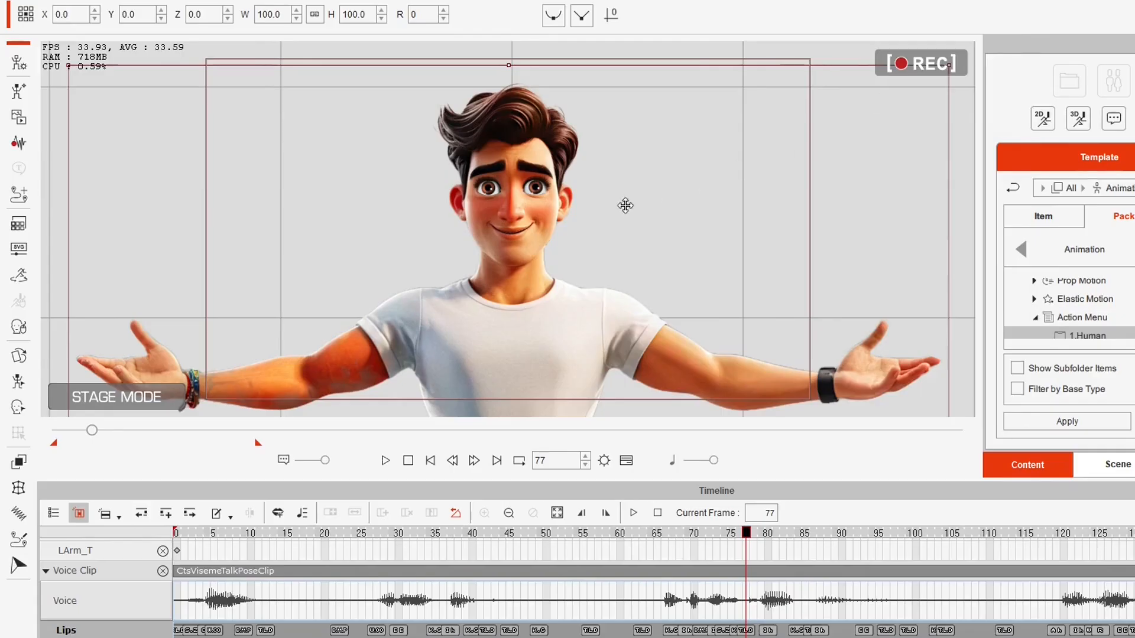
{"action": "left_click_drag", "start_coordinate": [606, 533], "coordinate": [181, 537]}
{"action": "left_click", "coordinate": [410, 463]}
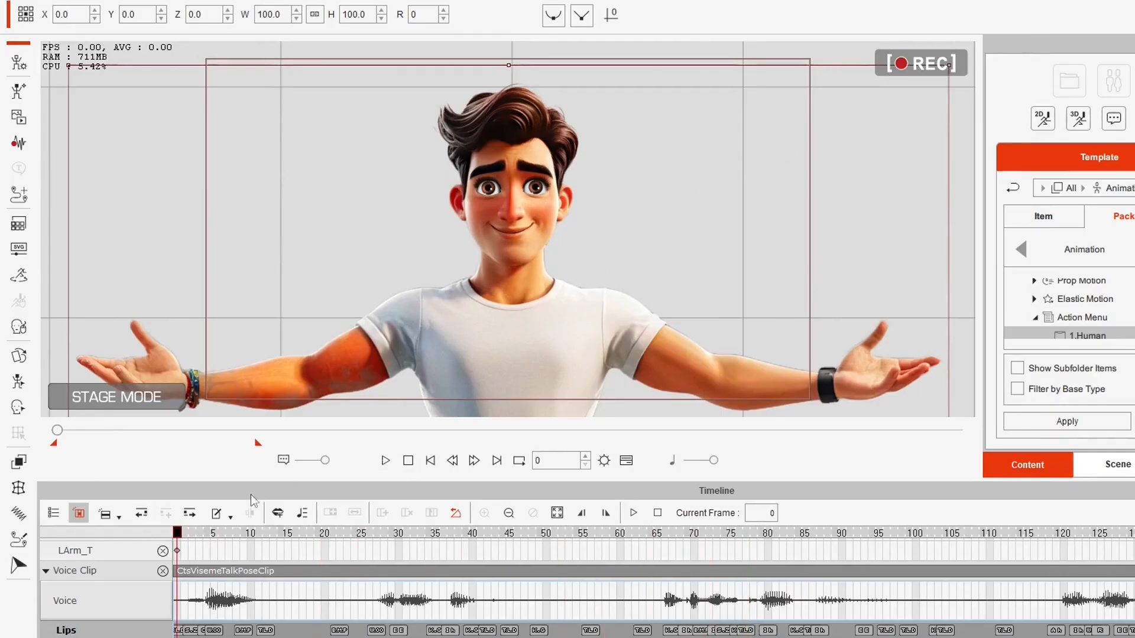